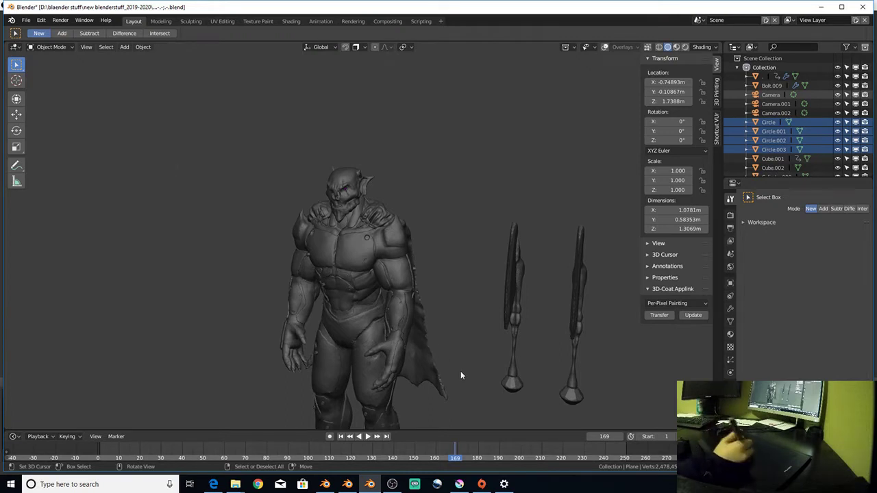
Step: Look over the armoured character, then switch to the Blender 2.79 window and view the bare sculpt's head at an angle
right_drag(344, 183, 356, 168)
right_click(366, 163)
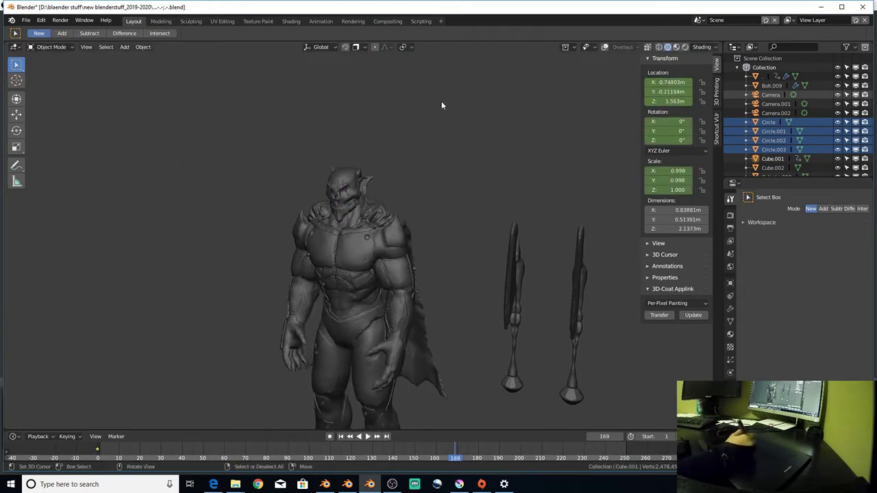
click(330, 485)
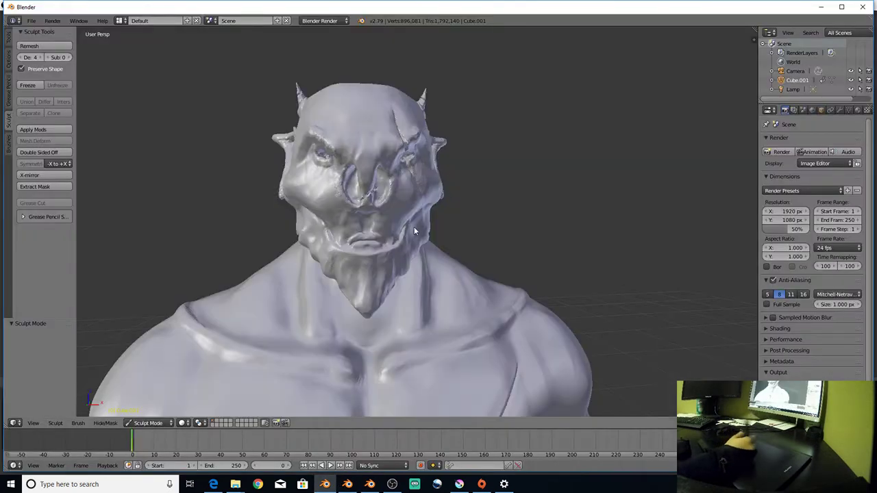
alt+drag(220, 213, 185, 308)
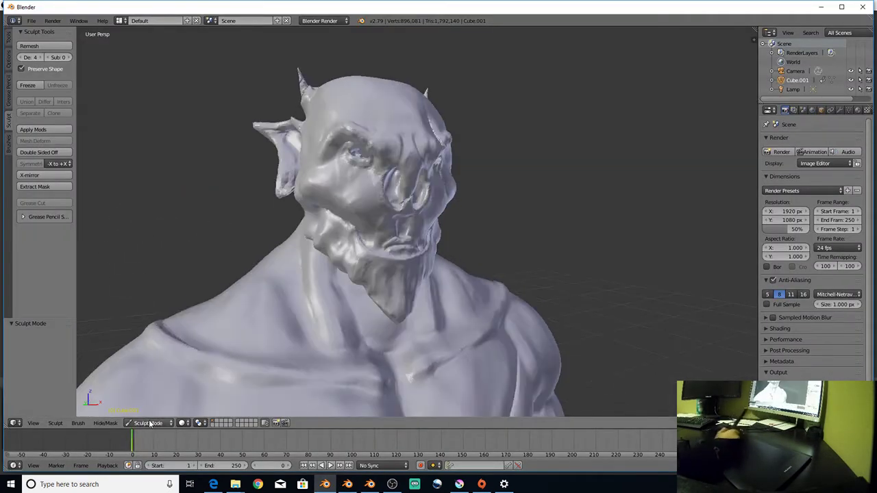
Step: Switch the bare character sculpt from Sculpt Mode to Object Mode
click(148, 422)
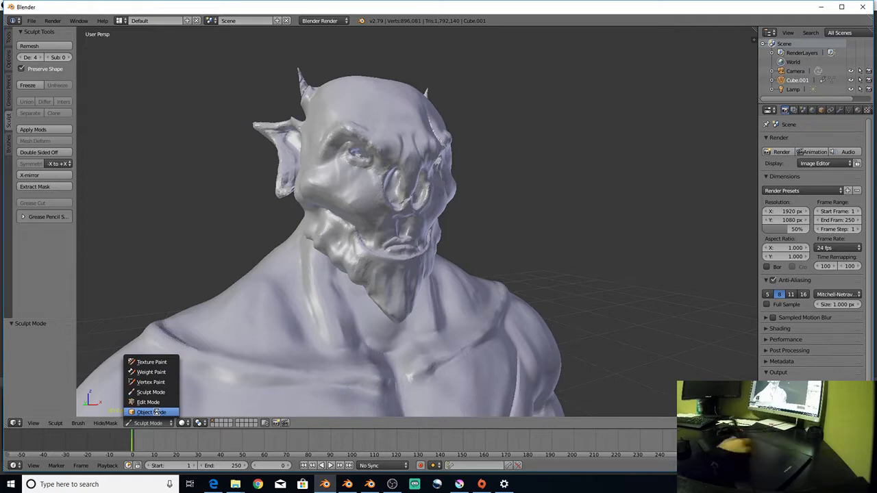
click(393, 484)
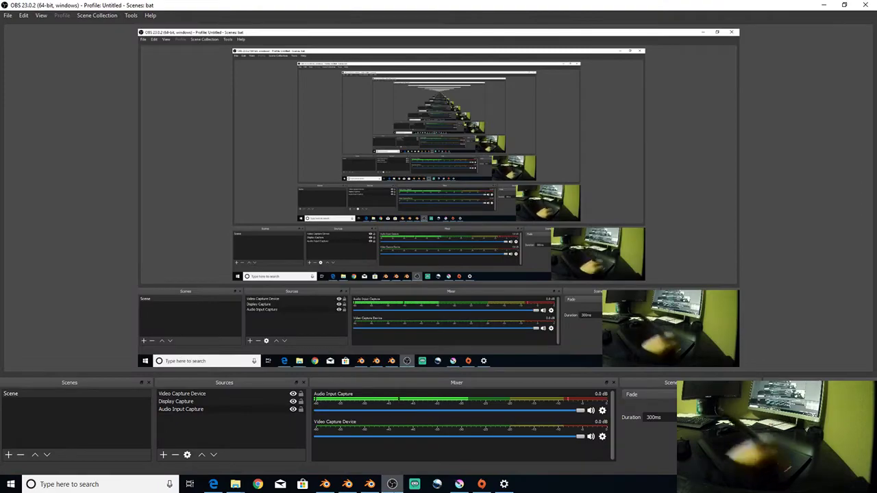
mouse_move(460, 483)
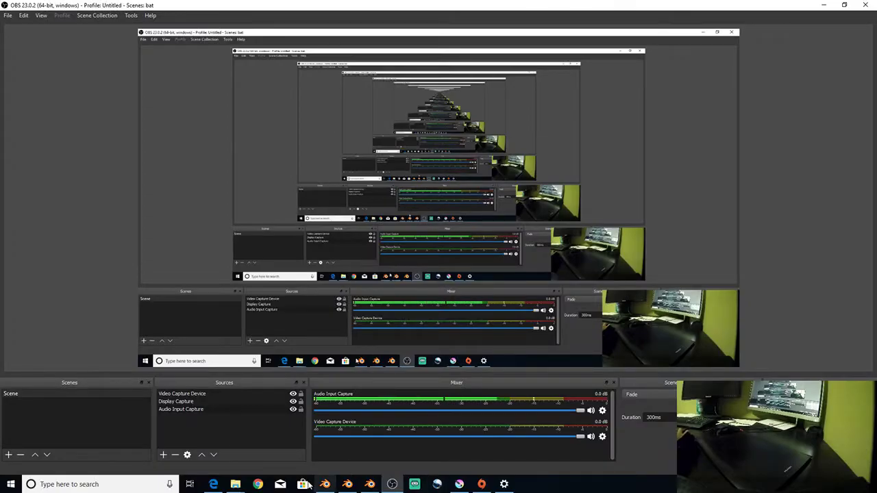
click(381, 468)
scroll(425, 257, down, 6)
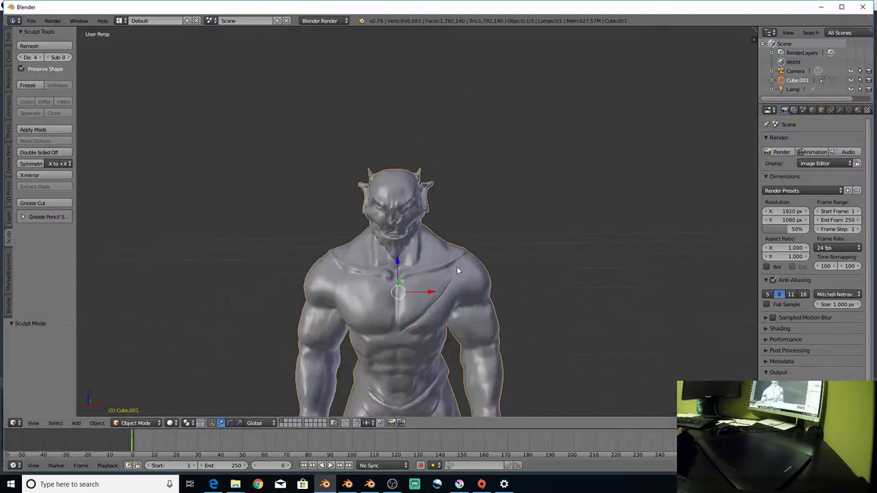
shift+middle_drag(444, 374, 477, 282)
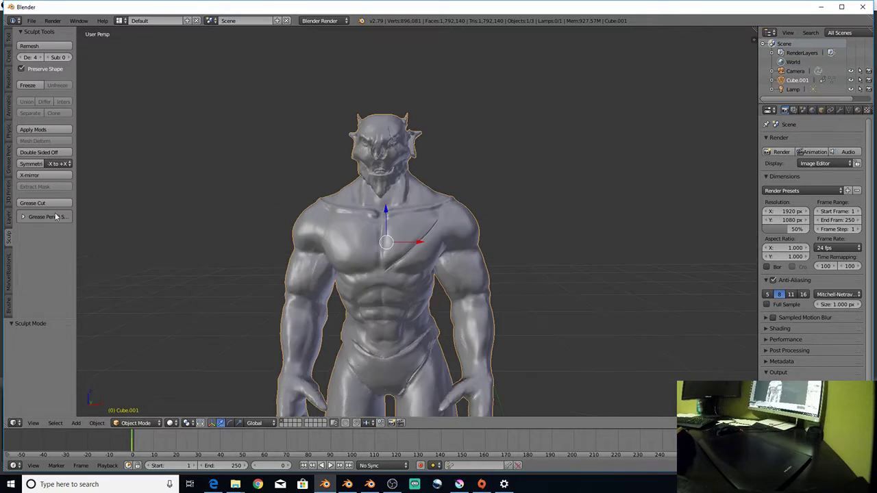
Step: Show the Sculpt Tools options and widen the tool shelf so their labels can be read in full
click(7, 40)
click(8, 238)
drag(80, 239, 97, 238)
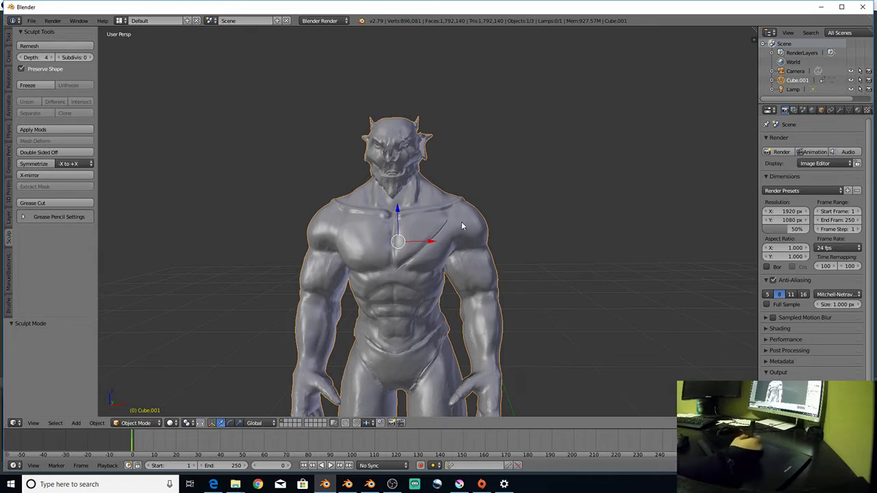
mouse_move(533, 266)
middle_down()
mouse_move(503, 221)
mouse_move(525, 215)
mouse_move(508, 238)
mouse_move(528, 222)
mouse_move(489, 240)
mouse_move(446, 225)
mouse_move(454, 215)
mouse_move(498, 254)
mouse_move(466, 251)
mouse_move(629, 269)
mouse_move(627, 276)
mouse_move(444, 275)
mouse_move(404, 299)
mouse_move(370, 287)
mouse_move(480, 233)
middle_up()
middle_drag(504, 274, 458, 261)
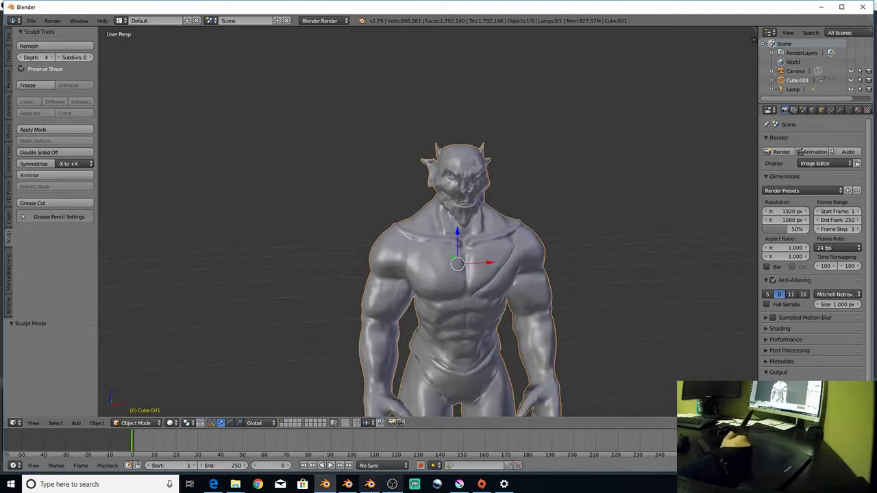
Step: Examine the armoured character from the front in the other Blender window, then return to the bare sculpt in Blender 2.79
click(370, 484)
middle_drag(428, 328, 528, 259)
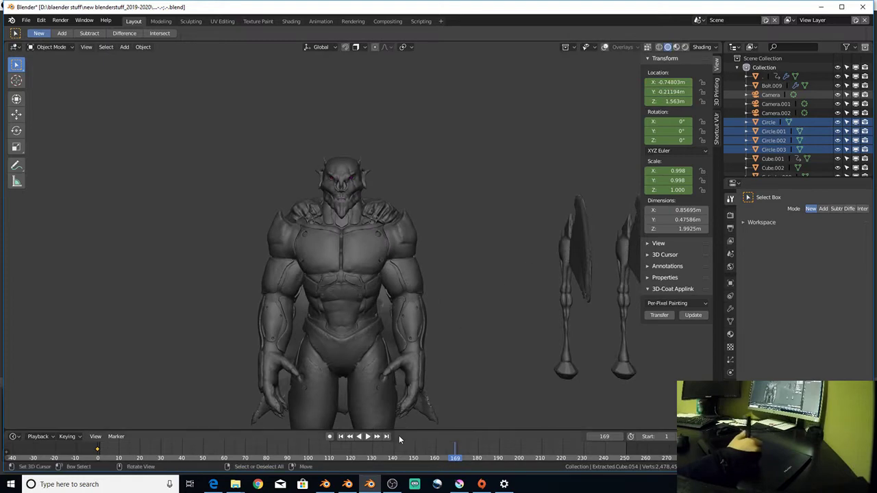
click(325, 484)
scroll(458, 298, down, 2)
mouse_move(457, 295)
alt+mouse_down()
mouse_move(485, 342)
mouse_move(508, 283)
alt+mouse_up()
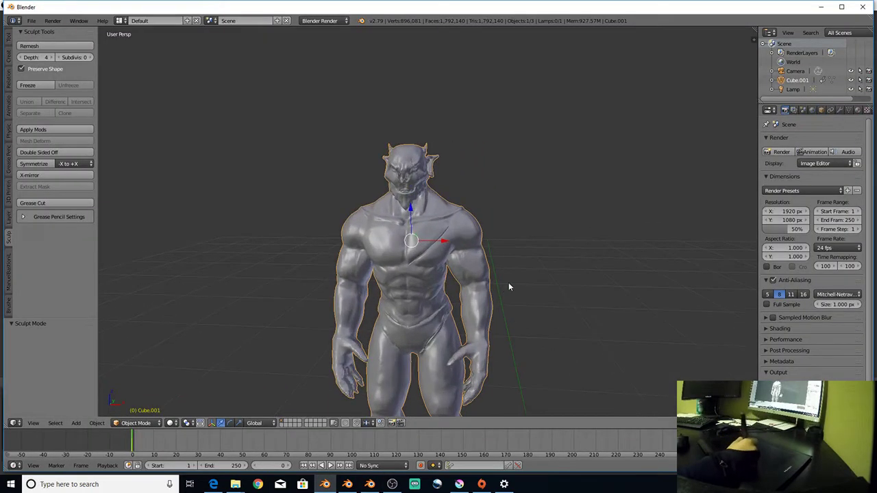
Step: Put the bare character into Sculpt Mode, choose the Mask brush and bring the Sculpt Tools options back up
click(135, 423)
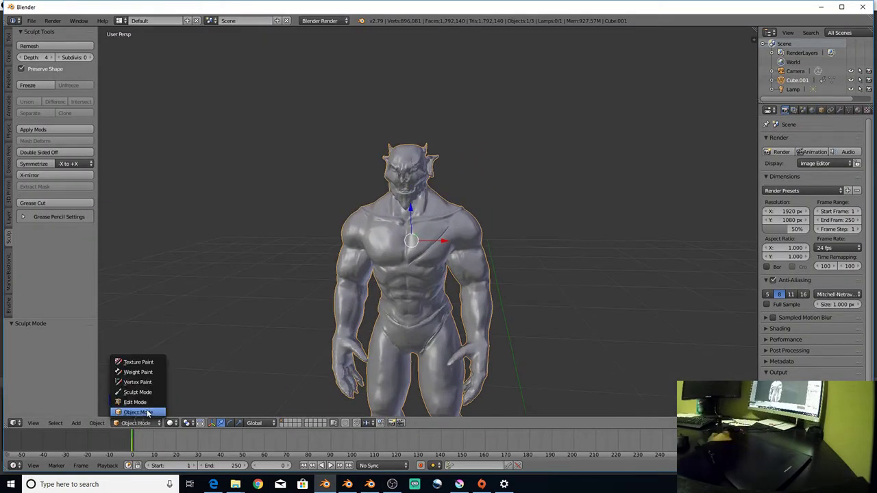
click(395, 485)
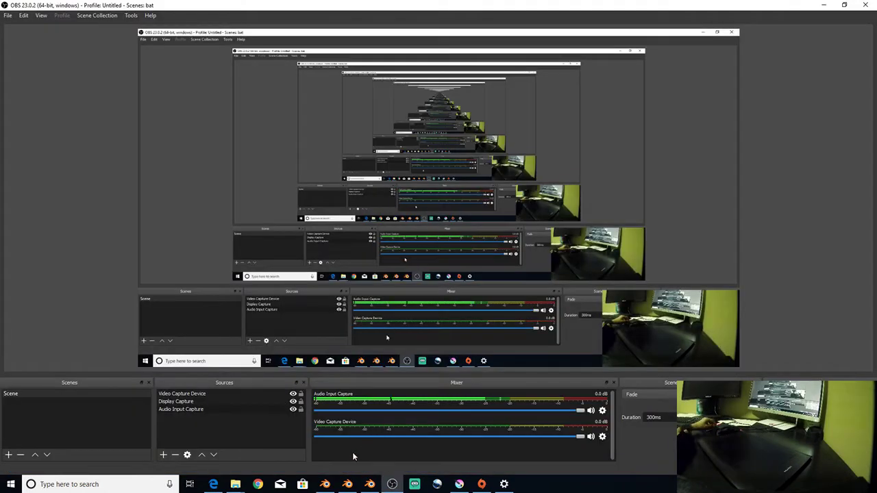
click(326, 484)
scroll(401, 246, up, 4)
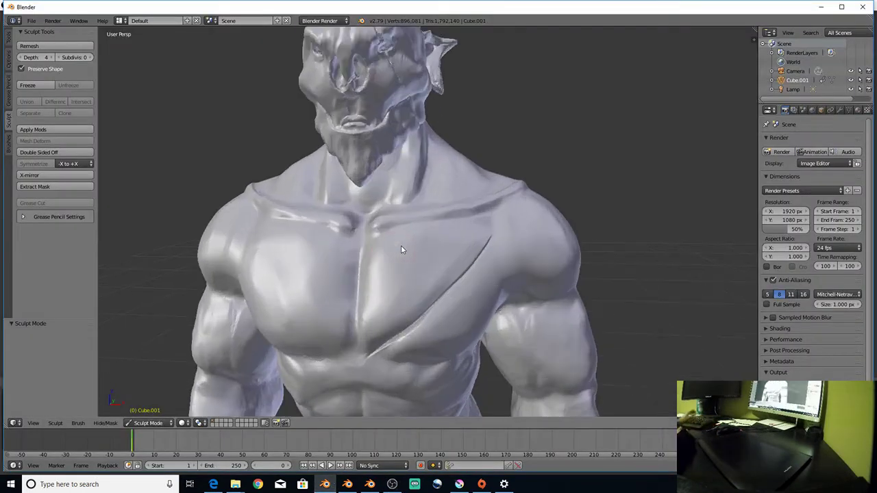
click(9, 42)
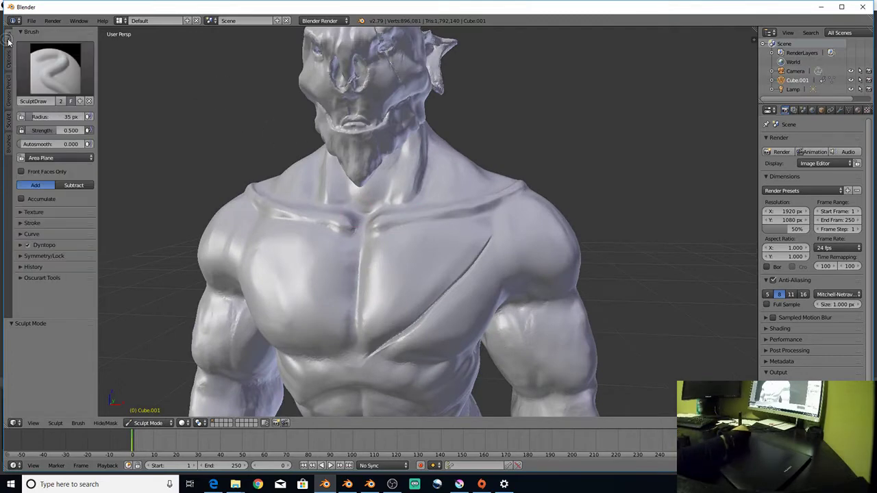
click(52, 63)
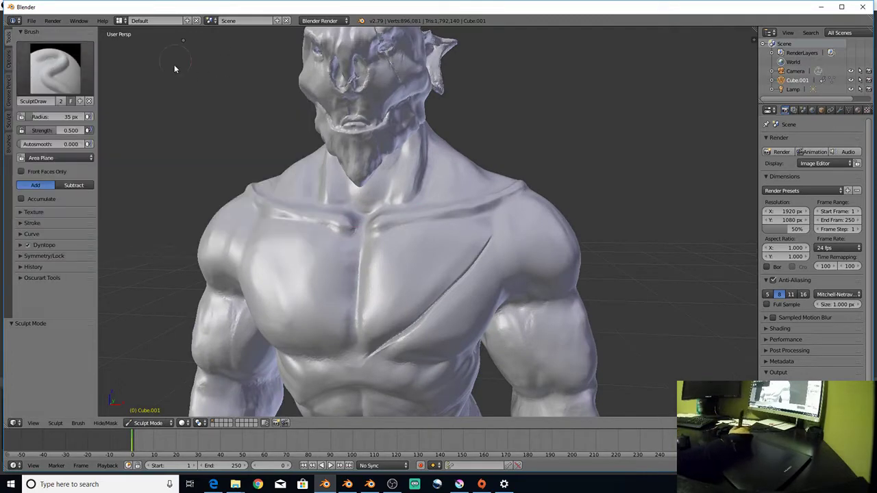
key(m)
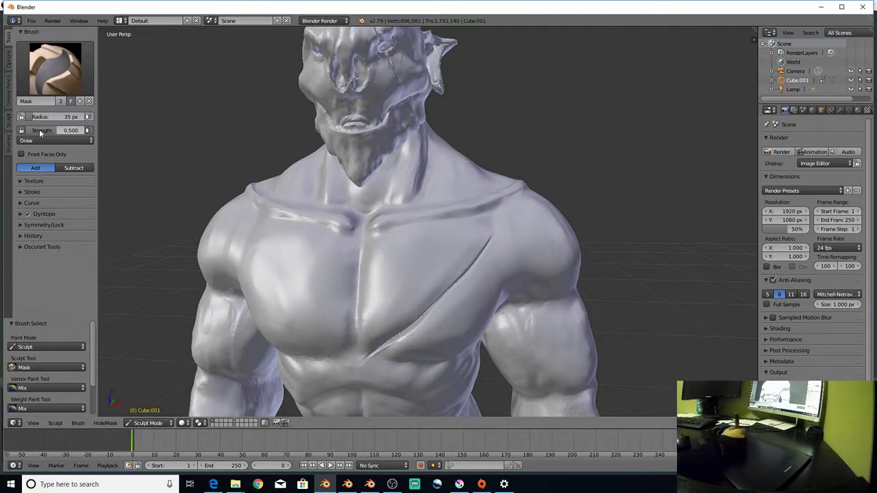
click(10, 120)
Step: Paint a mirrored mask along the upper and middle chest in front orthographic view
mouse_move(451, 139)
alt+mouse_down()
mouse_move(445, 209)
mouse_move(457, 206)
mouse_move(430, 300)
alt+mouse_up()
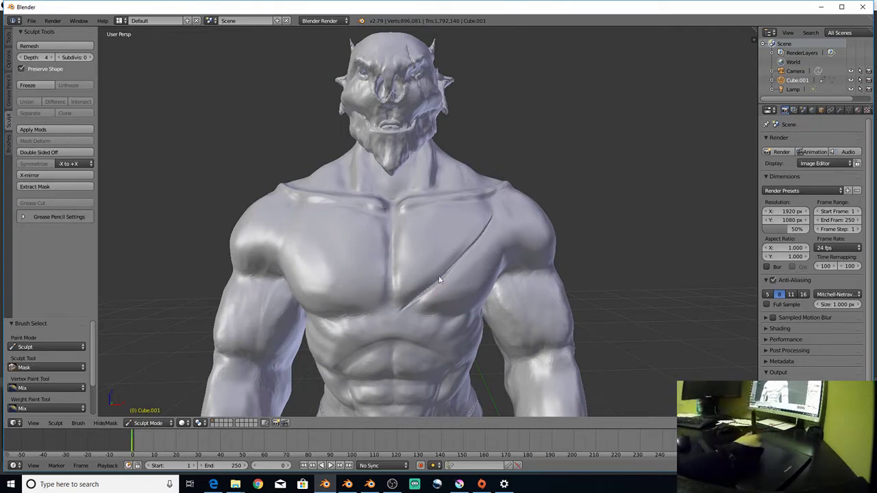
alt+drag(429, 263, 427, 277)
key(KP_1)
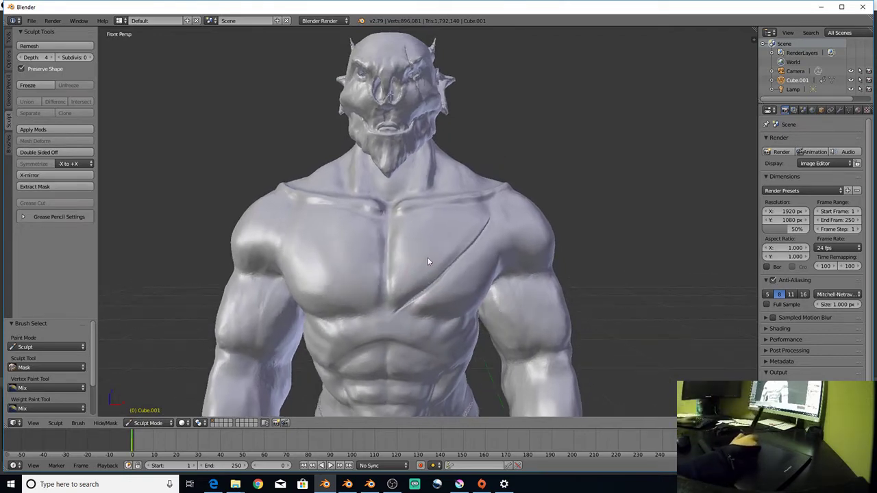
key(KP_5)
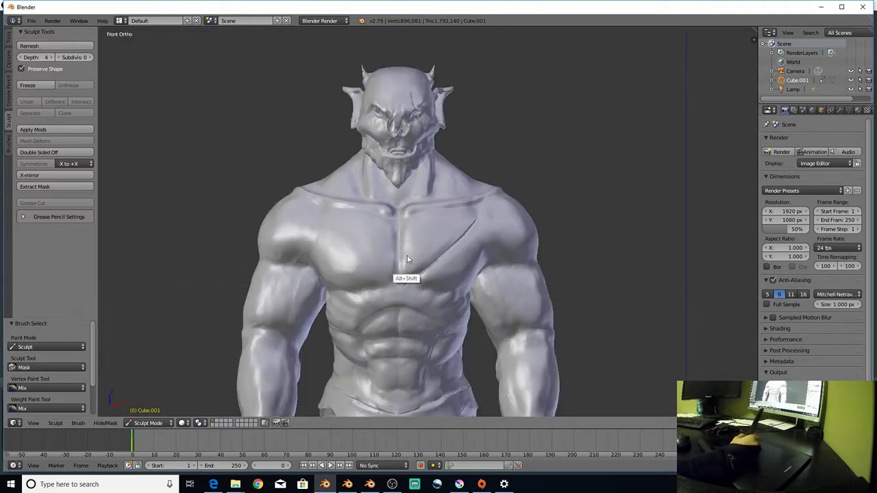
mouse_move(409, 252)
ctrl+alt+mouse_down()
mouse_move(431, 226)
mouse_move(433, 205)
mouse_move(391, 219)
mouse_move(404, 276)
mouse_move(452, 281)
mouse_move(413, 269)
mouse_move(439, 211)
mouse_move(417, 211)
mouse_move(465, 209)
mouse_move(482, 228)
mouse_move(470, 216)
mouse_move(455, 218)
mouse_move(439, 237)
ctrl+alt+mouse_up()
Step: Return the character to Object Mode and add a Decimate modifier to it
click(150, 424)
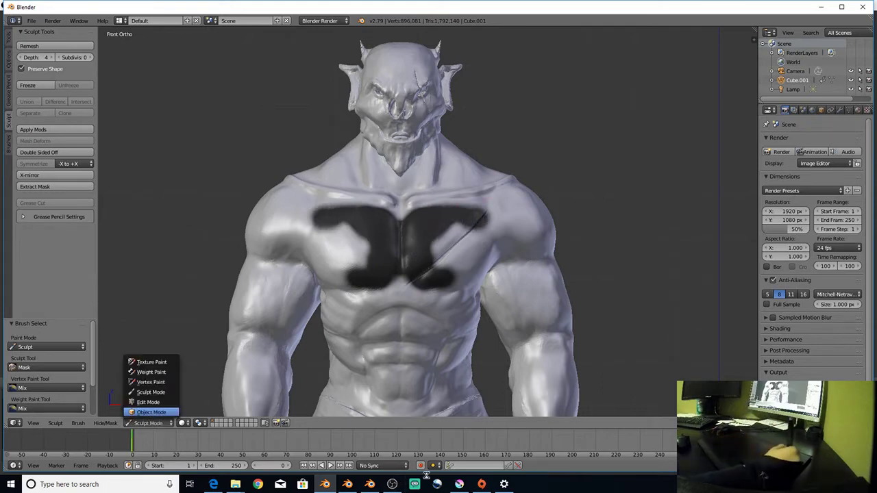
click(392, 484)
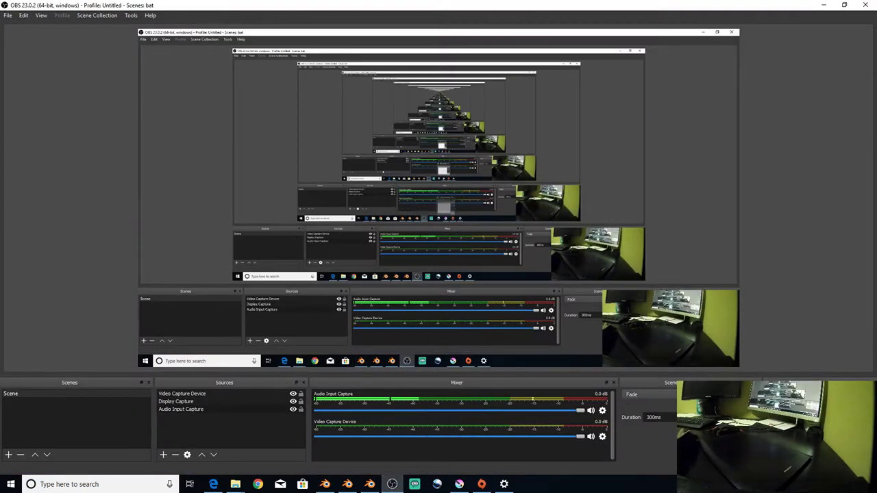
click(325, 484)
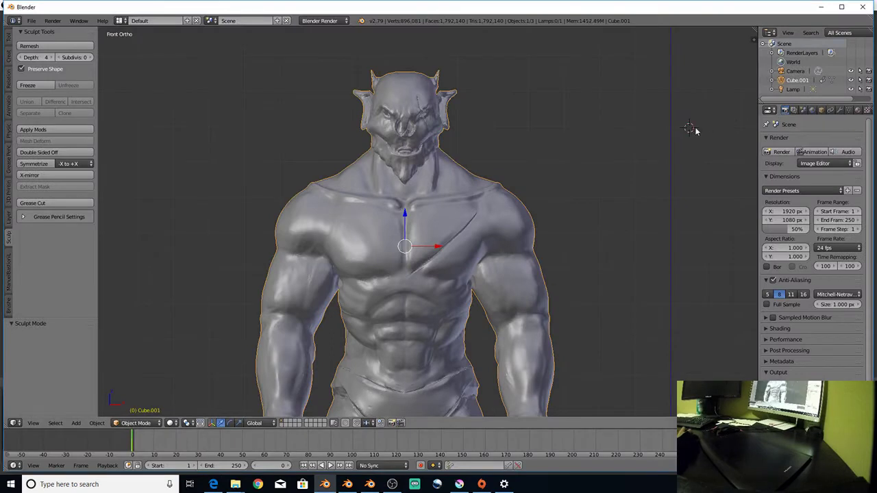
click(840, 109)
click(823, 142)
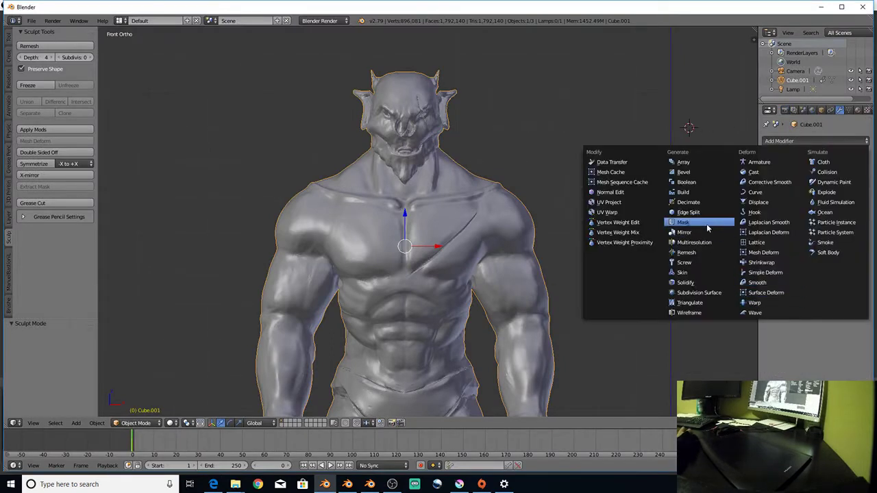
click(688, 202)
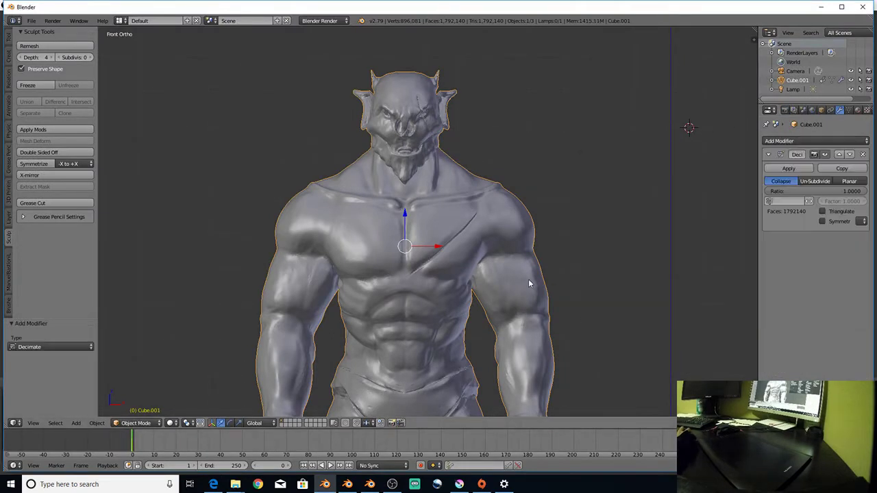
Step: Set the Decimate ratio to 0.6 in Collapse mode and apply the modifier
scroll(528, 283, up, 2)
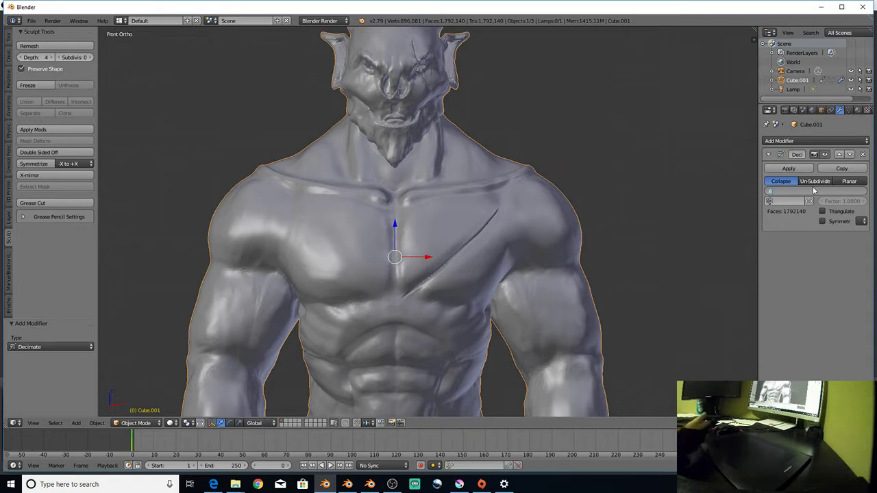
click(812, 183)
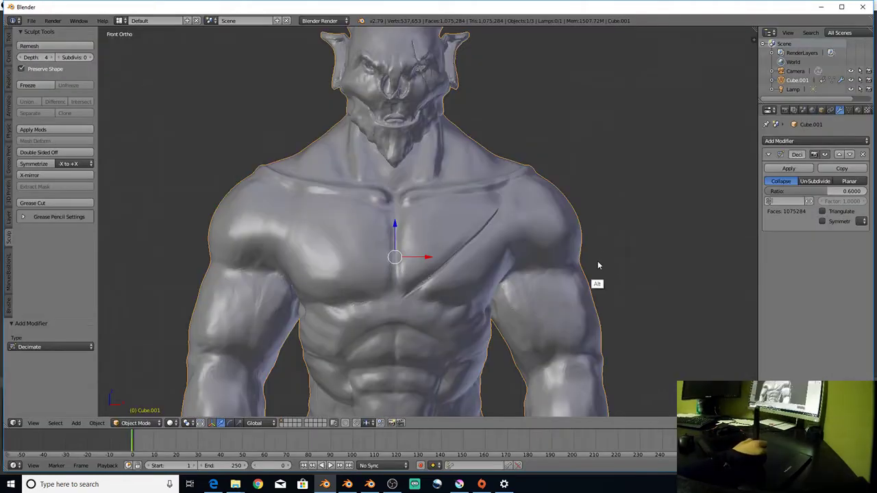
middle_drag(597, 260, 689, 212)
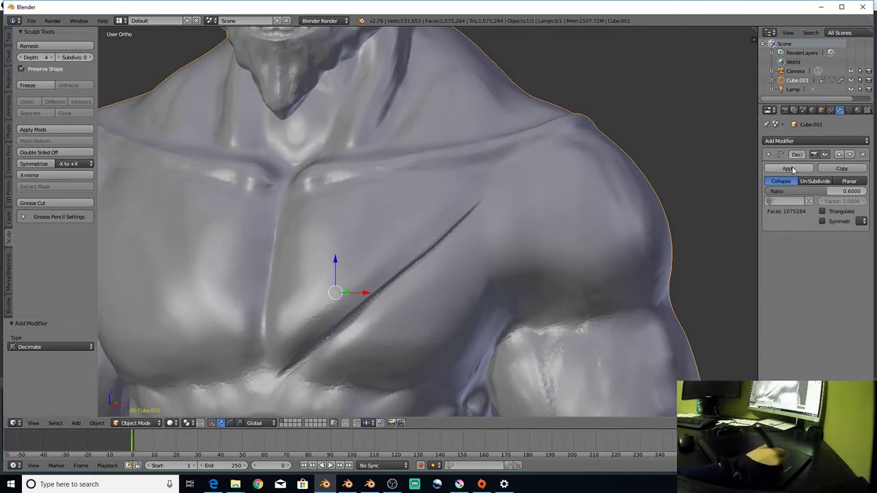
key(alt)
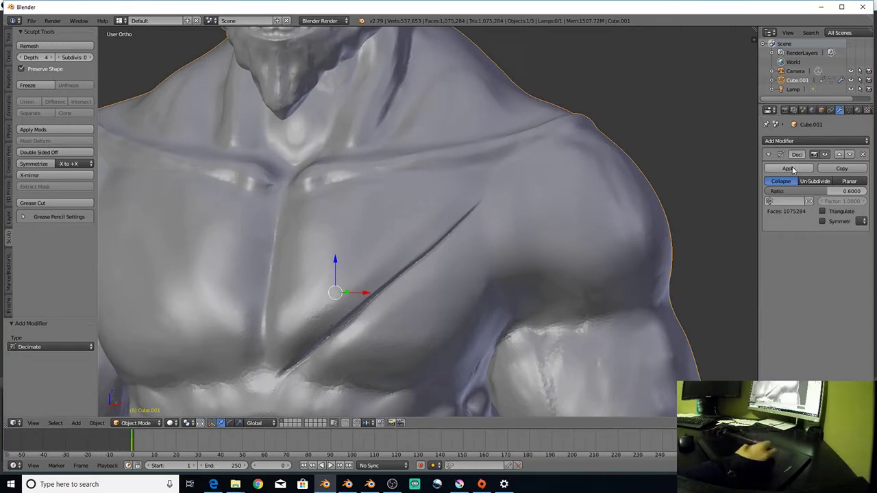
key(alt)
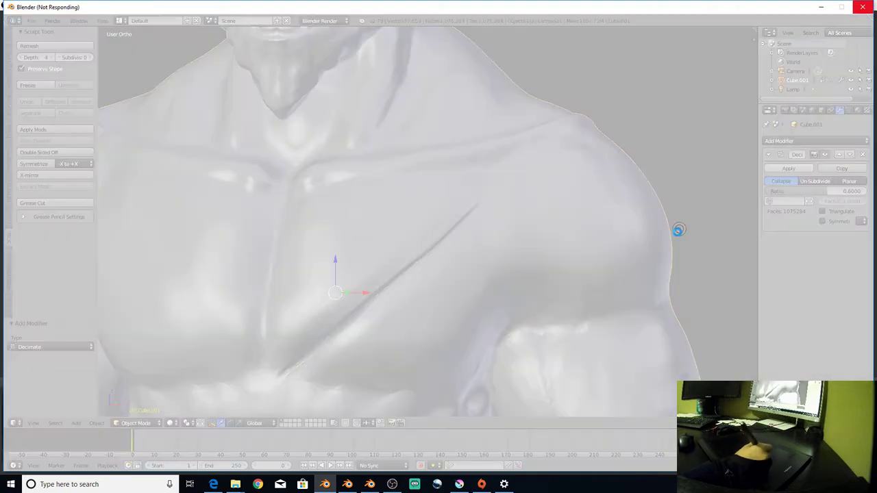
click(392, 485)
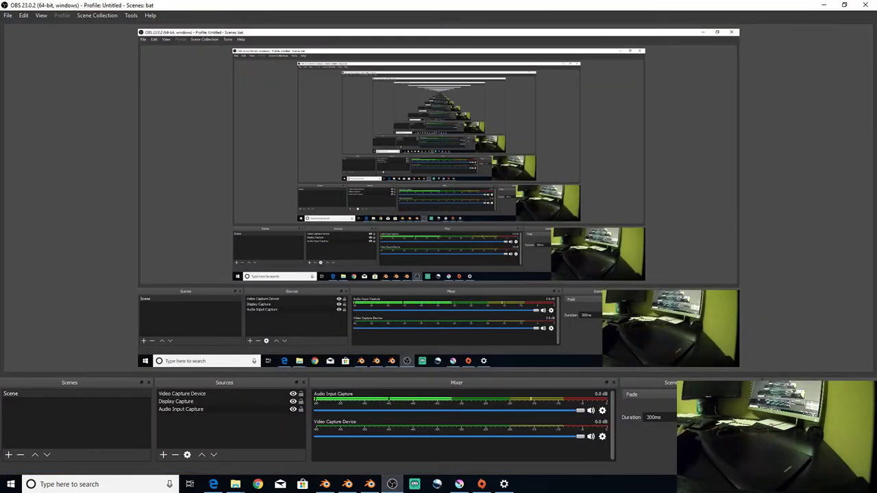
click(324, 484)
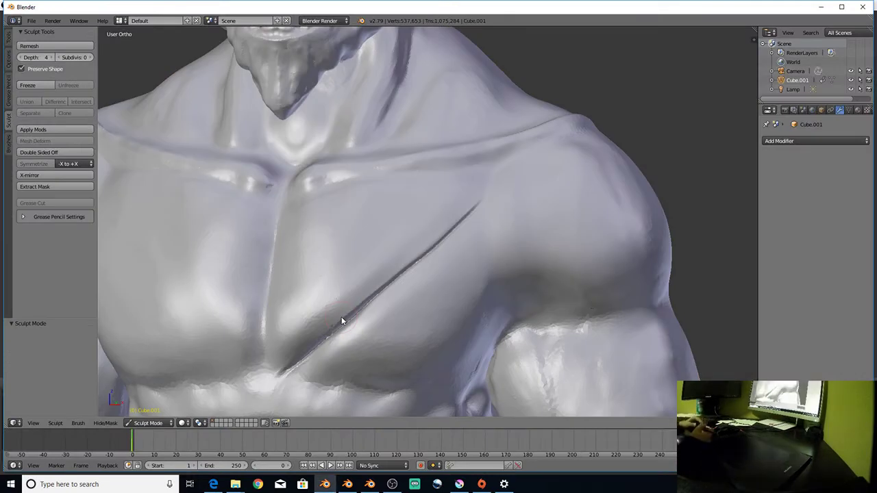
Step: Choose the Mask brush for the character and undo the stray stroke on the upper chest
key(m)
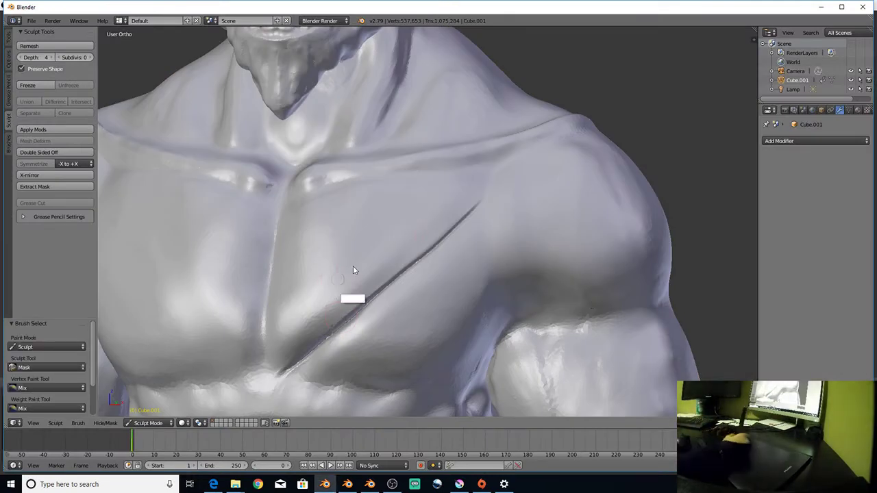
middle_drag(353, 266, 377, 268)
mouse_move(377, 269)
ctrl+alt+mouse_down()
mouse_move(360, 248)
mouse_move(370, 244)
ctrl+alt+mouse_up()
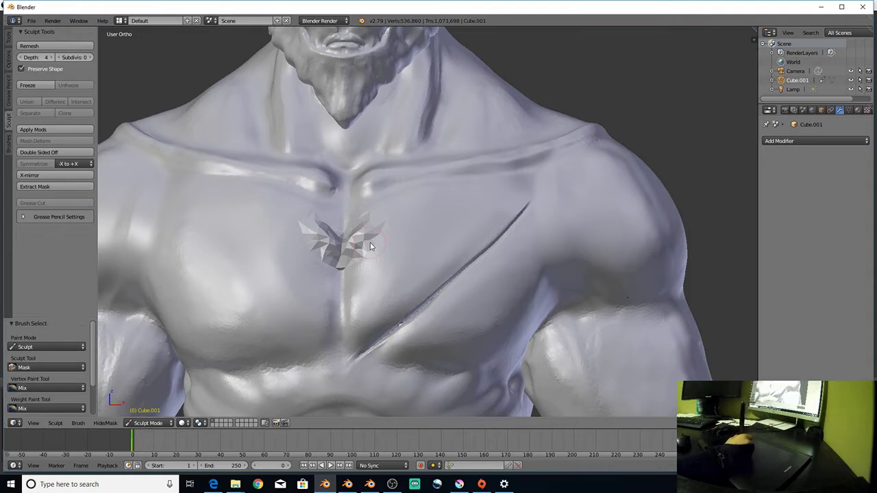
key(ctrl+z)
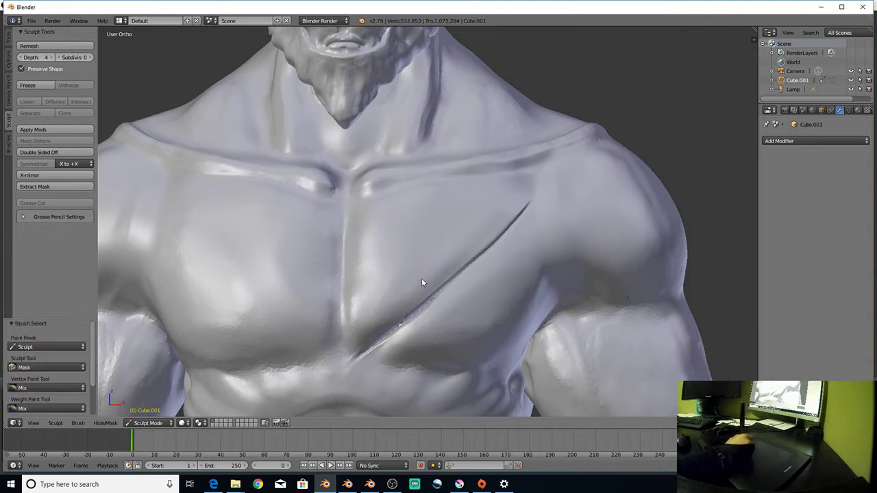
Step: Check the Mask brush settings and paint a short mirrored mask along the upper sternum
click(9, 38)
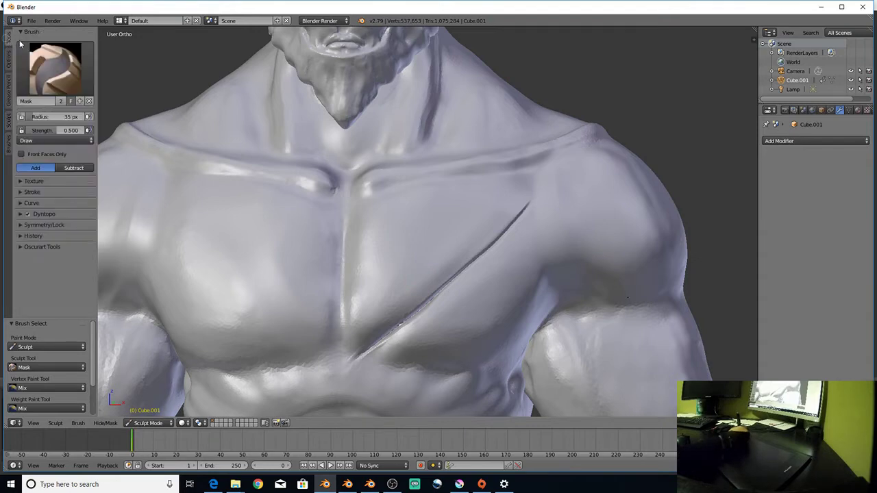
click(9, 121)
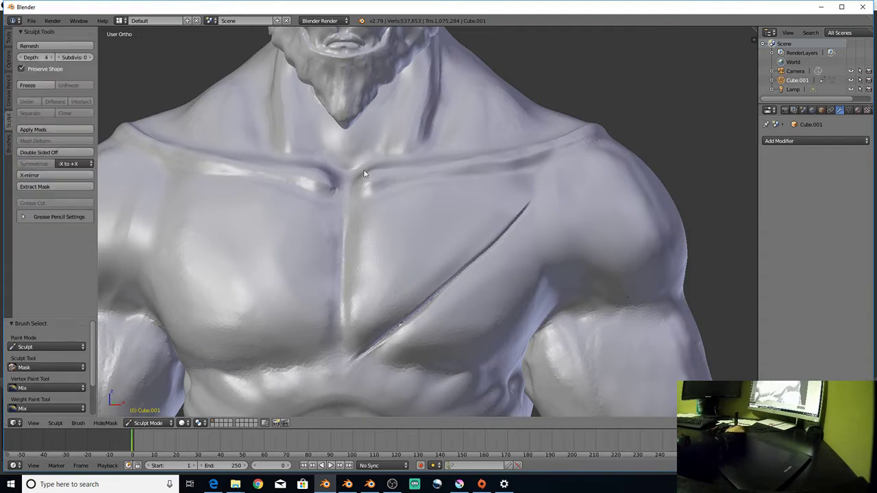
mouse_move(362, 215)
mouse_down()
mouse_move(346, 290)
mouse_move(337, 266)
mouse_move(346, 226)
mouse_up()
Step: Set the Mask brush strength to 1.000 and bring the Sculpt Tools options back up
click(9, 37)
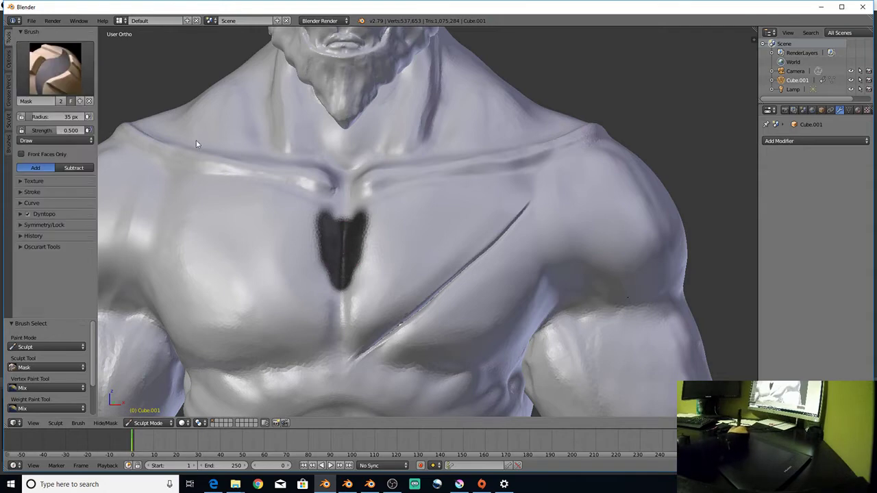
drag(52, 130, 85, 130)
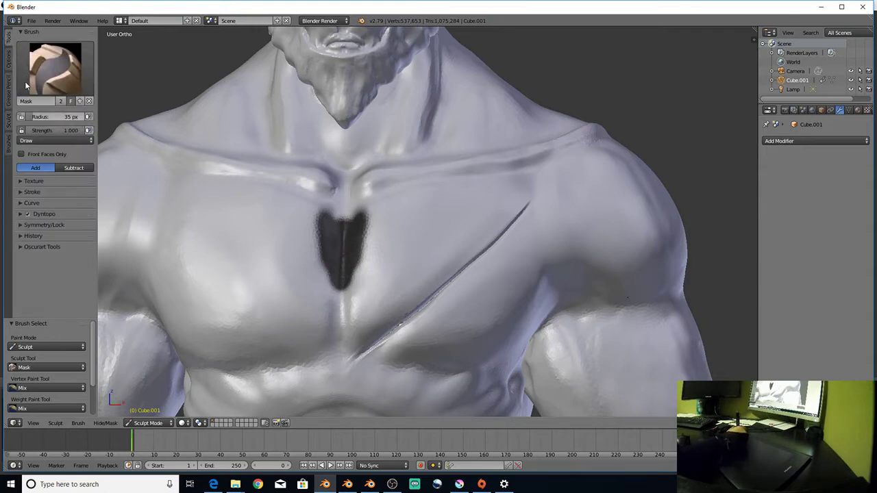
click(8, 121)
Step: Paint a mirrored mask band below the collarbones out to the shoulders in front orthographic view
mouse_move(359, 242)
mouse_down()
mouse_move(345, 235)
mouse_move(353, 219)
mouse_move(390, 204)
mouse_up()
key(KP_1)
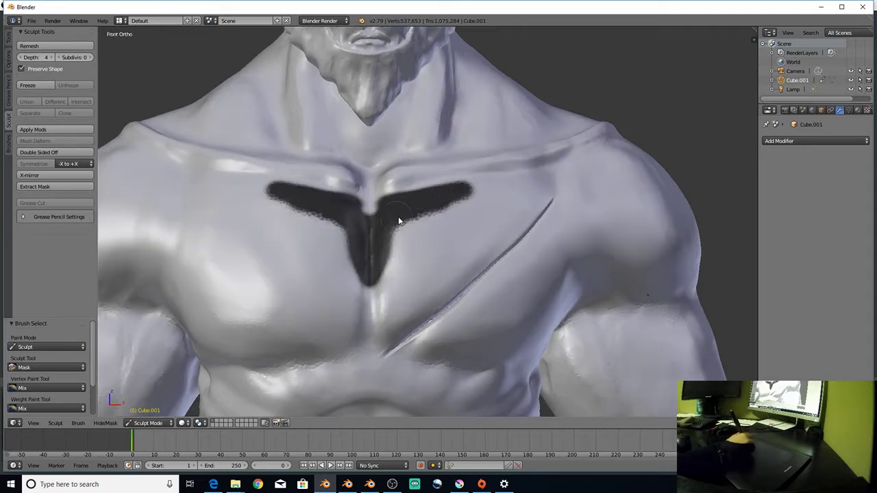
drag(501, 197, 472, 189)
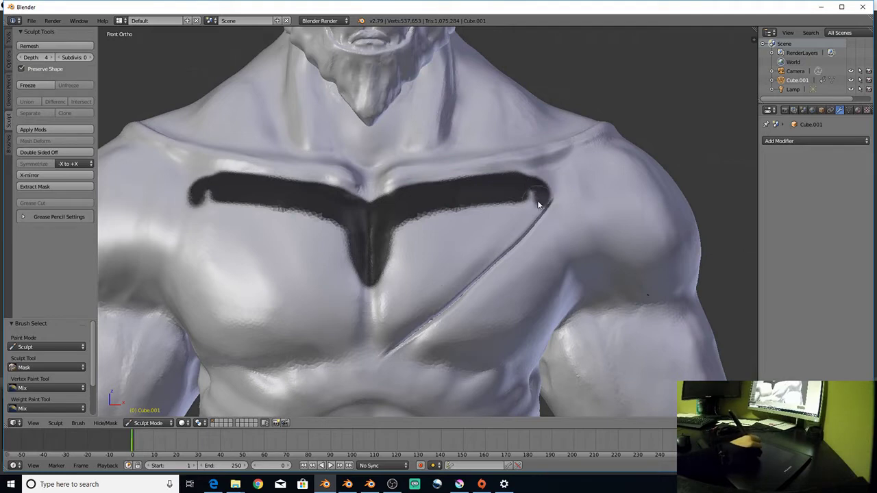
drag(539, 204, 452, 211)
Step: Extend the mask down the sternum and fill both pectorals with an enlarged brush
mouse_move(392, 200)
mouse_down()
mouse_move(397, 301)
mouse_move(415, 232)
mouse_move(528, 215)
mouse_move(513, 254)
mouse_move(434, 280)
mouse_move(385, 284)
mouse_move(440, 329)
mouse_move(481, 272)
mouse_move(487, 333)
mouse_move(436, 347)
mouse_move(404, 336)
mouse_up()
key(f)
click(443, 276)
middle_drag(507, 309, 470, 309)
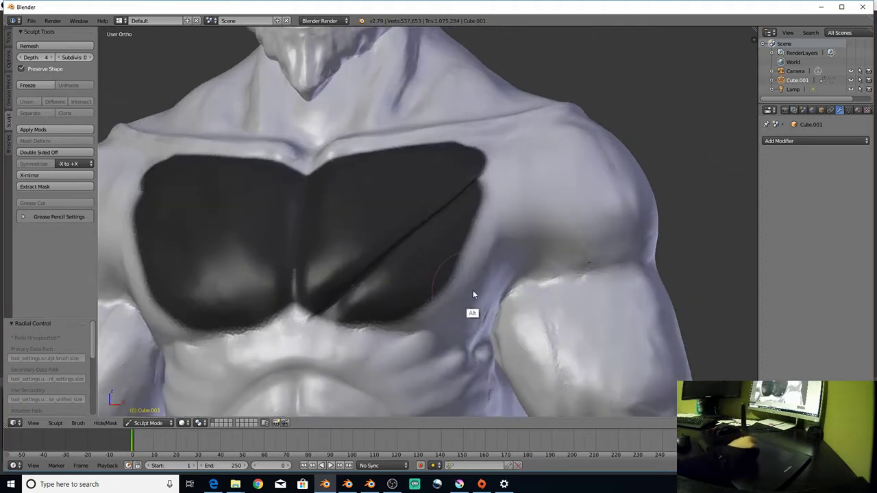
Step: Fill in the chest mask and even out its upper edge along the collarbones
mouse_move(418, 304)
mouse_down()
mouse_move(452, 309)
mouse_move(487, 192)
mouse_move(456, 134)
mouse_move(424, 140)
mouse_up()
mouse_move(391, 168)
ctrl+middle_down()
mouse_move(366, 154)
mouse_move(402, 197)
mouse_move(406, 185)
ctrl+middle_up()
mouse_move(417, 159)
mouse_down()
mouse_move(410, 180)
mouse_move(376, 171)
mouse_move(364, 177)
mouse_up()
mouse_move(362, 172)
ctrl+middle_down()
mouse_move(427, 248)
mouse_move(475, 183)
mouse_move(497, 174)
ctrl+middle_up()
mouse_move(498, 174)
ctrl+mouse_down()
mouse_move(409, 206)
mouse_move(413, 215)
mouse_move(536, 190)
ctrl+mouse_up()
ctrl+middle_drag(453, 216, 472, 213)
mouse_move(472, 213)
mouse_down()
mouse_move(377, 249)
mouse_move(644, 193)
mouse_up()
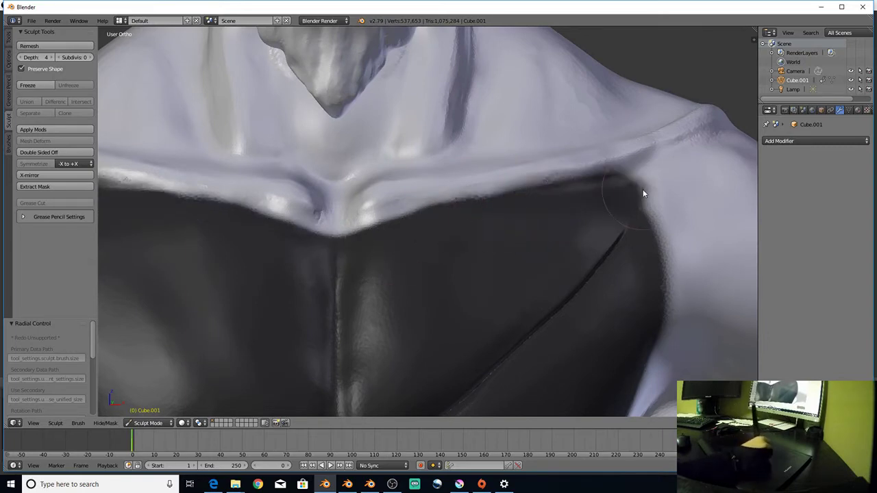
Step: Refine the outer edge of the chest mask beside the armpit, erasing the excess masking
middle_drag(637, 218, 584, 240)
mouse_move(582, 241)
ctrl+middle_down()
mouse_move(578, 274)
mouse_move(566, 283)
mouse_move(568, 231)
mouse_move(498, 185)
mouse_move(513, 196)
ctrl+middle_up()
drag(513, 196, 508, 409)
mouse_move(515, 238)
ctrl+alt+mouse_down()
mouse_move(522, 269)
mouse_move(523, 212)
mouse_move(538, 182)
ctrl+alt+mouse_up()
ctrl+drag(585, 106, 541, 238)
alt+shift+drag(548, 202, 552, 160)
mouse_move(548, 159)
ctrl+mouse_down()
mouse_move(515, 281)
mouse_move(531, 225)
mouse_move(483, 278)
ctrl+mouse_up()
mouse_move(542, 220)
ctrl+mouse_down()
mouse_move(452, 323)
mouse_move(560, 281)
ctrl+mouse_up()
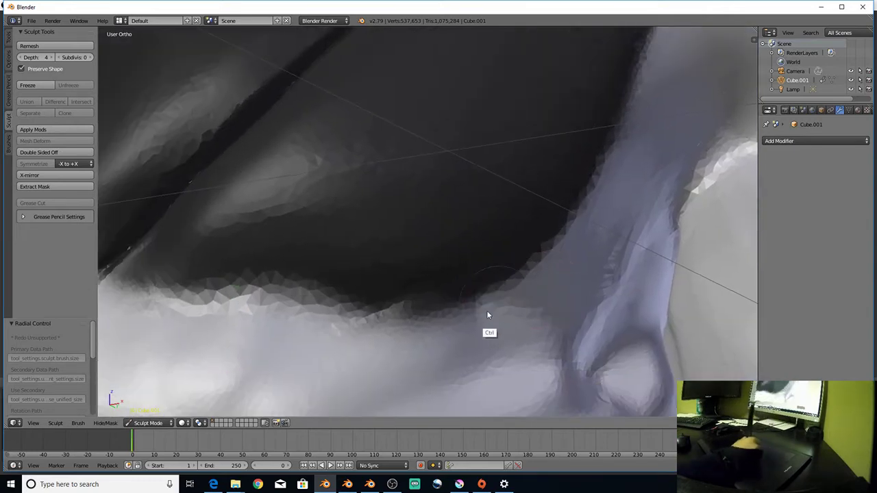
Step: Erase the uneven masking along the lower edge of the pectoral
ctrl+drag(488, 315, 348, 332)
mouse_move(450, 332)
alt+shift+mouse_down()
mouse_move(545, 329)
mouse_move(312, 312)
mouse_move(436, 321)
alt+shift+mouse_up()
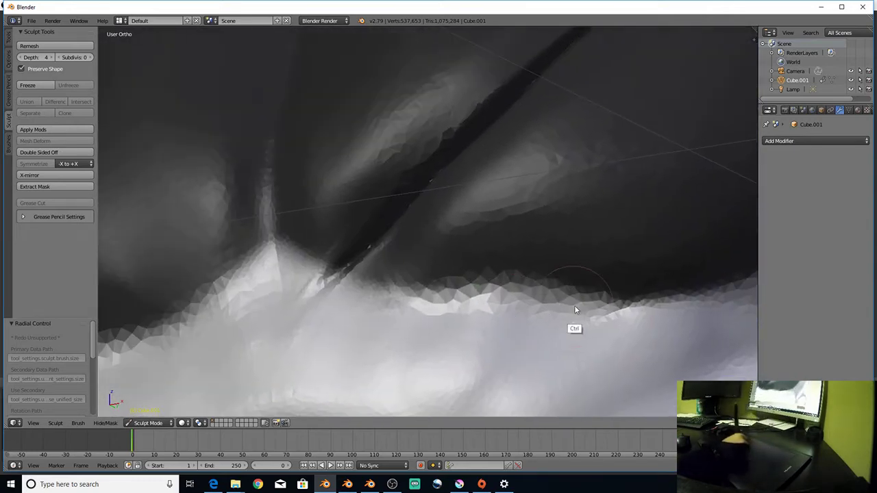
mouse_move(576, 310)
ctrl+mouse_down()
mouse_move(380, 304)
mouse_move(292, 281)
mouse_move(288, 356)
mouse_move(398, 363)
ctrl+mouse_up()
Step: Extend the mirrored mask below the pectorals over the upper abdomen
mouse_move(404, 346)
ctrl+alt+mouse_down()
mouse_move(410, 305)
mouse_move(417, 392)
ctrl+alt+mouse_up()
ctrl+alt+drag(466, 270, 458, 385)
alt+drag(416, 364, 420, 342)
mouse_move(421, 342)
ctrl+alt+mouse_down()
mouse_move(420, 296)
mouse_move(451, 212)
mouse_move(446, 189)
ctrl+alt+mouse_up()
mouse_move(371, 484)
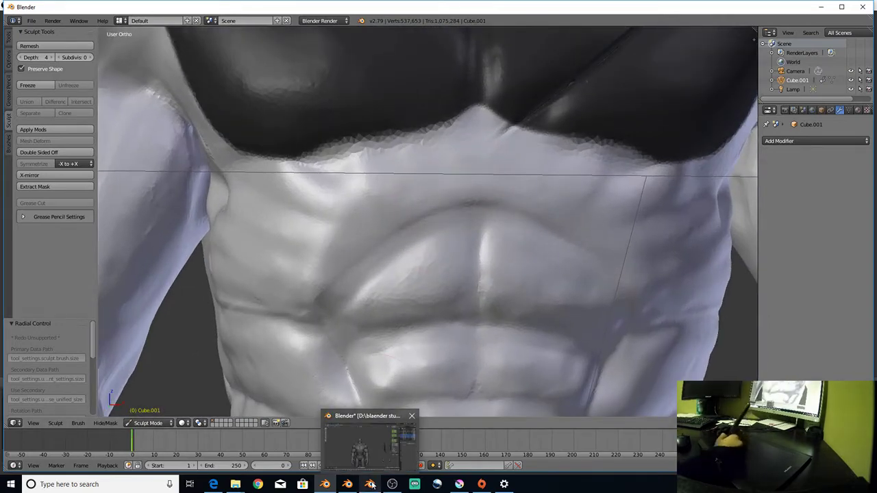
mouse_move(700, 257)
ctrl+alt+mouse_down()
mouse_move(581, 312)
mouse_move(645, 240)
mouse_move(374, 264)
mouse_move(416, 288)
mouse_move(325, 217)
mouse_move(428, 312)
ctrl+alt+mouse_up()
mouse_move(443, 173)
mouse_down()
mouse_move(505, 278)
mouse_move(485, 284)
mouse_move(474, 252)
mouse_move(426, 254)
mouse_move(446, 239)
mouse_move(409, 164)
mouse_up()
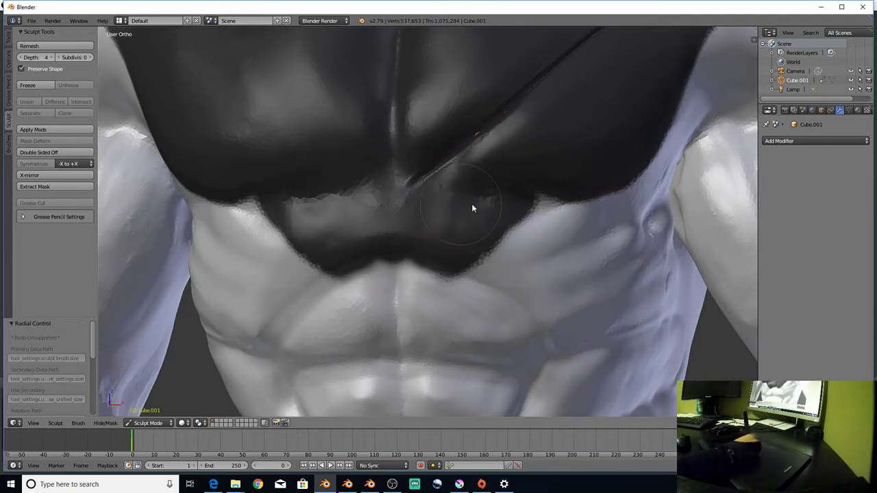
mouse_move(471, 208)
mouse_down()
mouse_move(515, 222)
mouse_move(446, 263)
mouse_move(421, 228)
mouse_up()
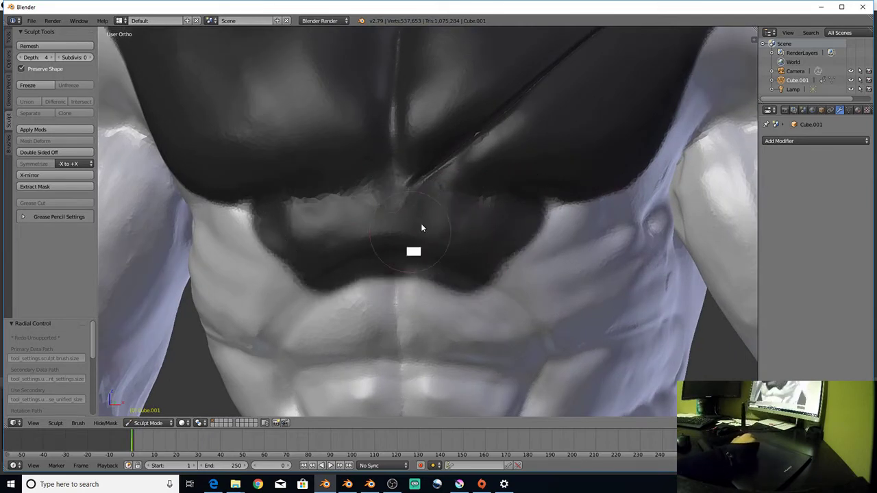
Step: Extract the masked chest and upper abdomen area as a separate solid piece
ctrl+alt+drag(501, 204, 475, 325)
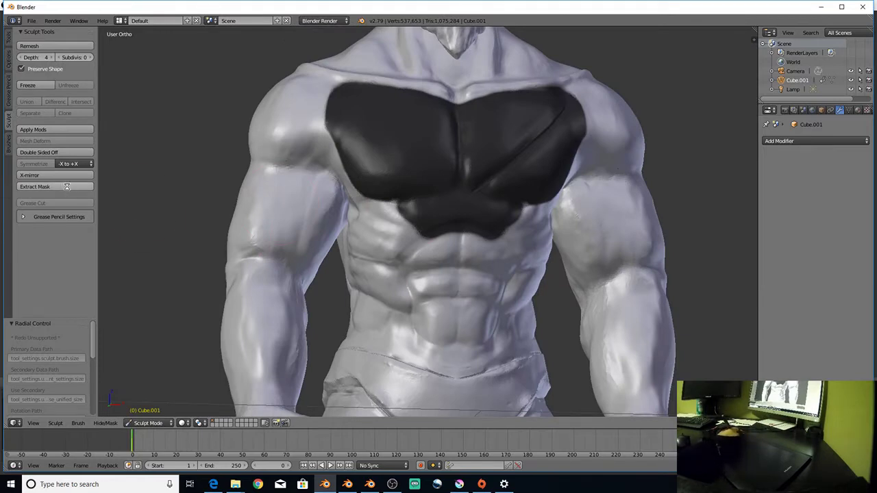
click(402, 485)
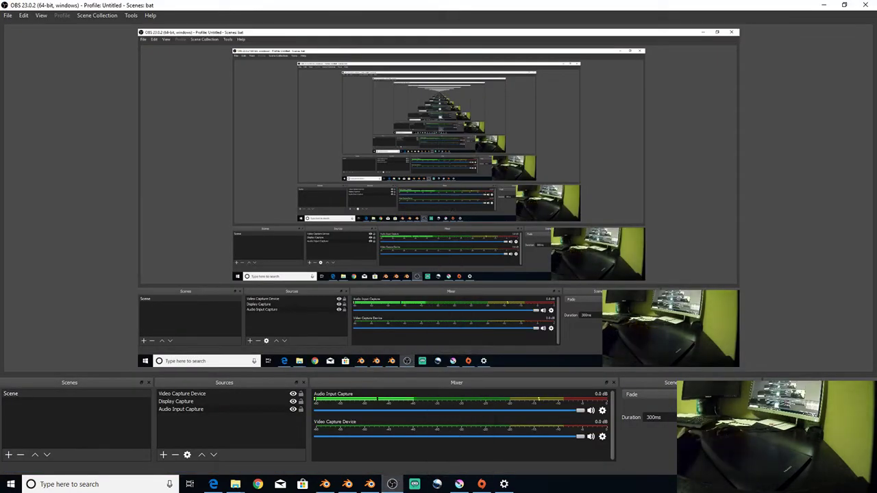
click(325, 484)
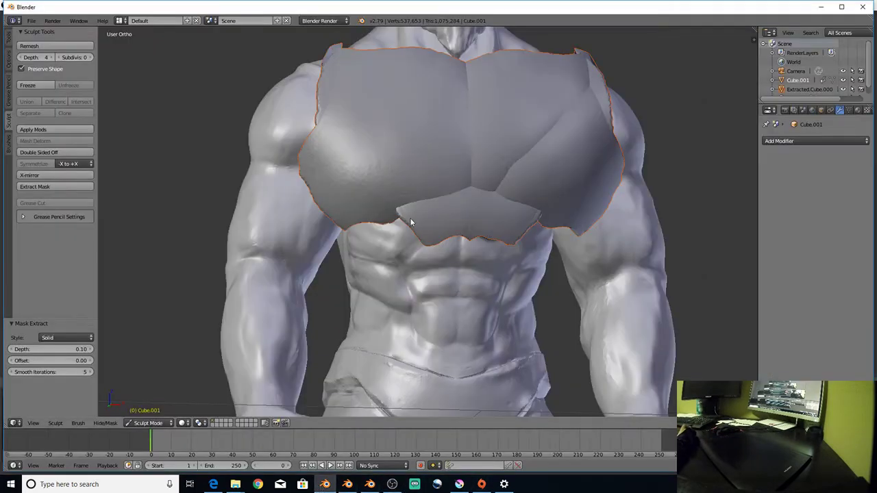
Step: Inspect the extracted chest piece from the side and set its Mask Extract depth to 0.01
scroll(411, 222, down, 3)
middle_drag(505, 188, 326, 282)
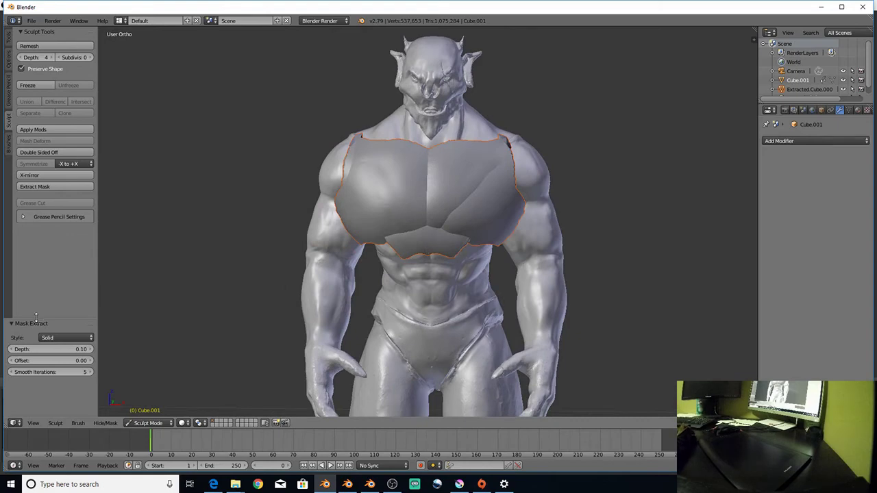
middle_drag(585, 256, 442, 305)
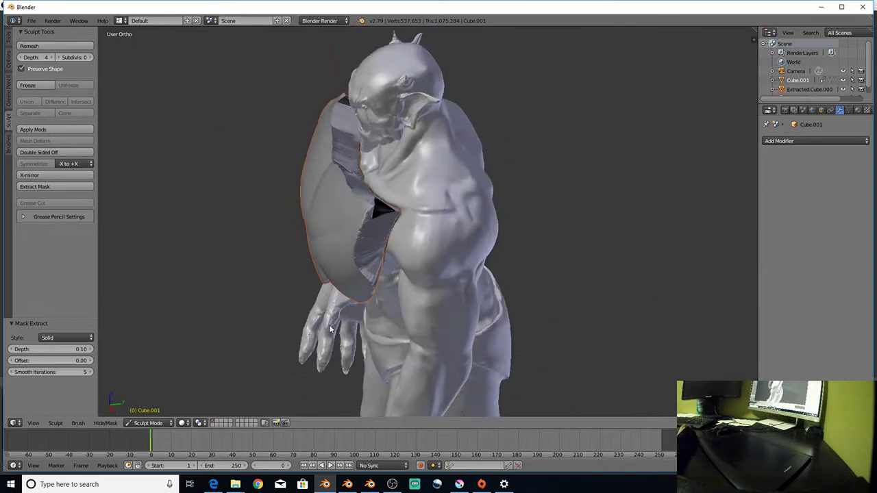
click(38, 349)
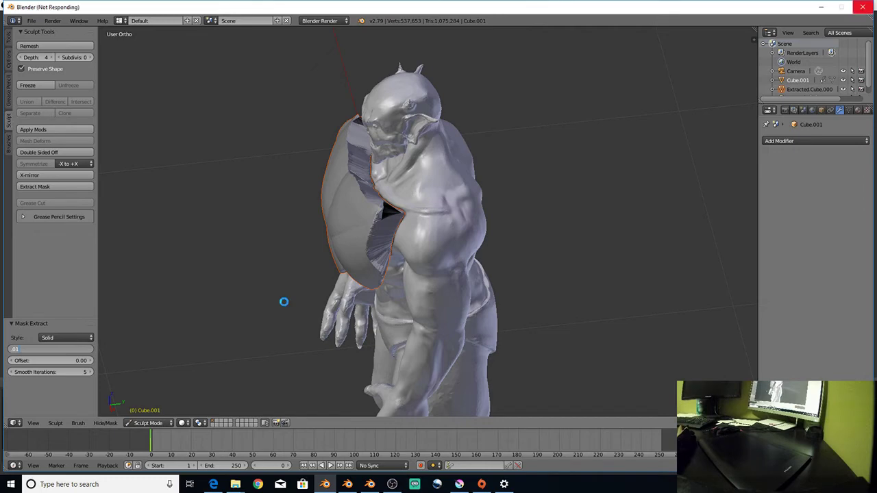
click(392, 484)
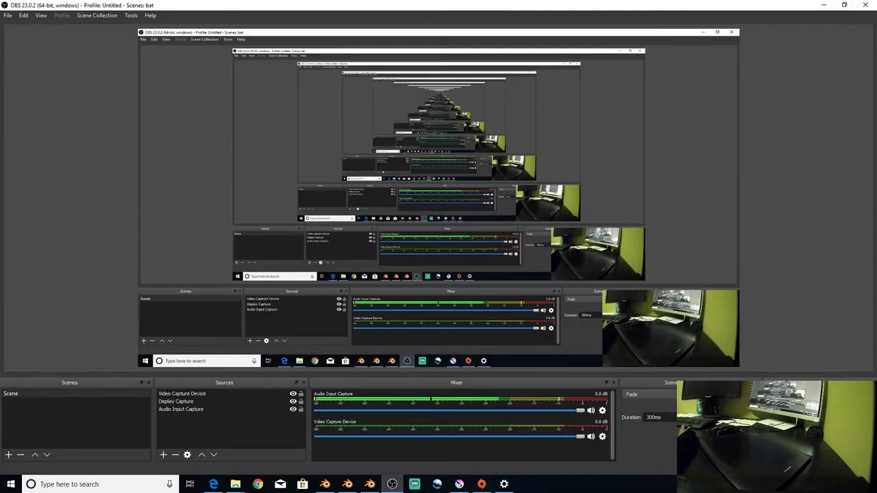
click(325, 484)
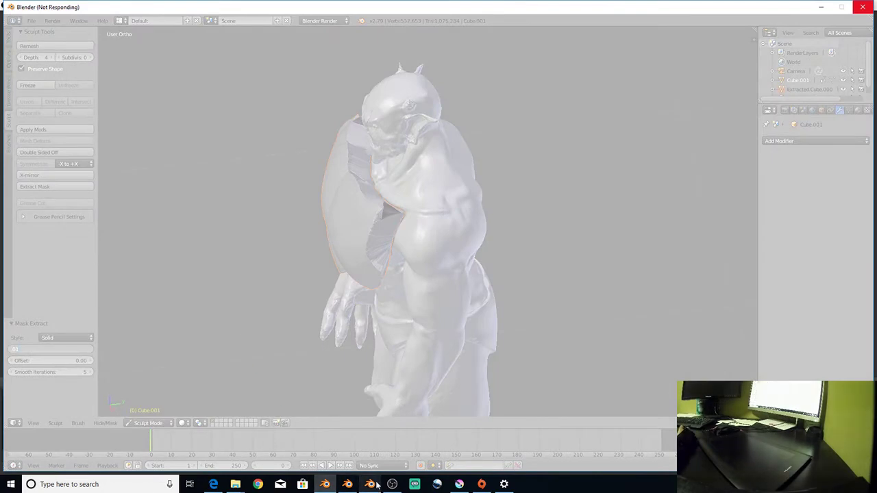
click(391, 484)
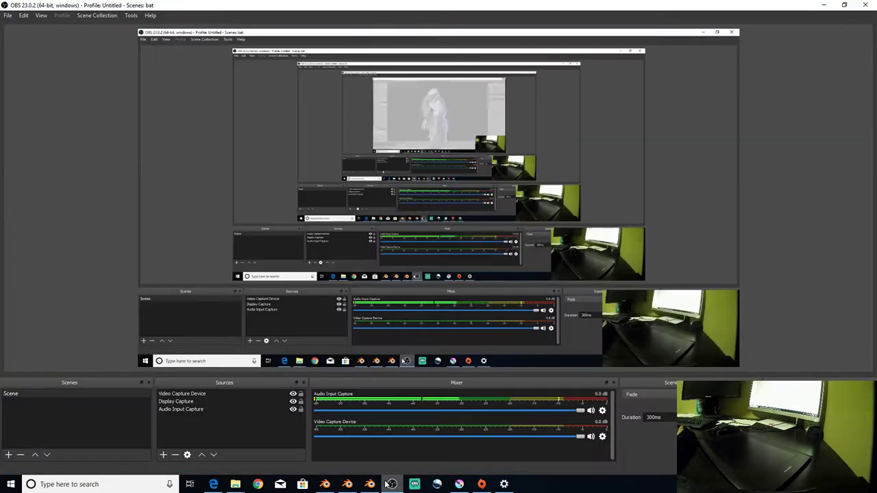
click(324, 484)
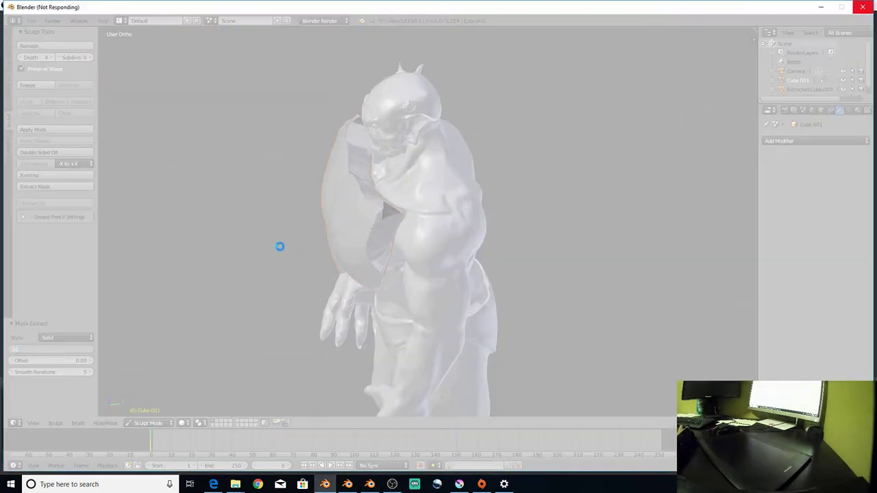
click(392, 485)
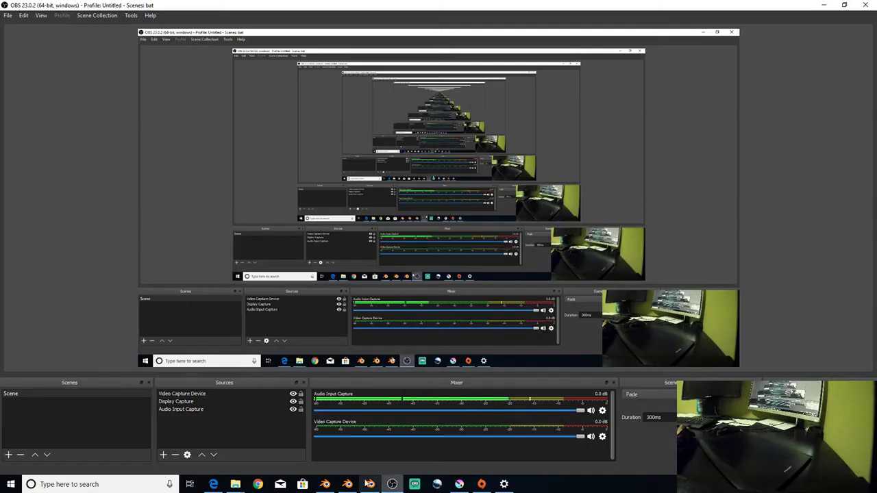
click(325, 484)
mouse_move(314, 171)
middle_down()
mouse_move(422, 153)
mouse_move(288, 159)
mouse_move(332, 158)
middle_up()
scroll(333, 158, up, 2)
alt+drag(447, 188, 440, 198)
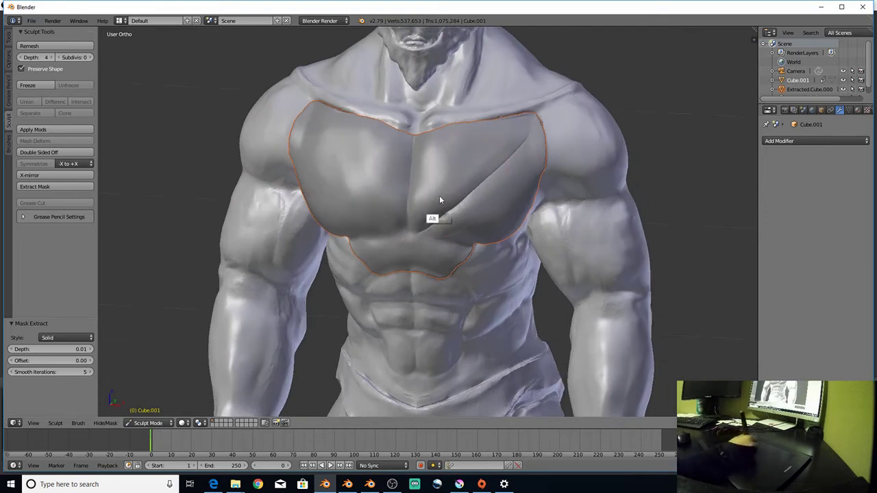
key(Tab)
mouse_move(458, 188)
right_down()
mouse_move(516, 199)
mouse_move(495, 198)
mouse_move(521, 186)
right_up()
right_click(503, 193)
right_click(527, 186)
key(ctrl+z)
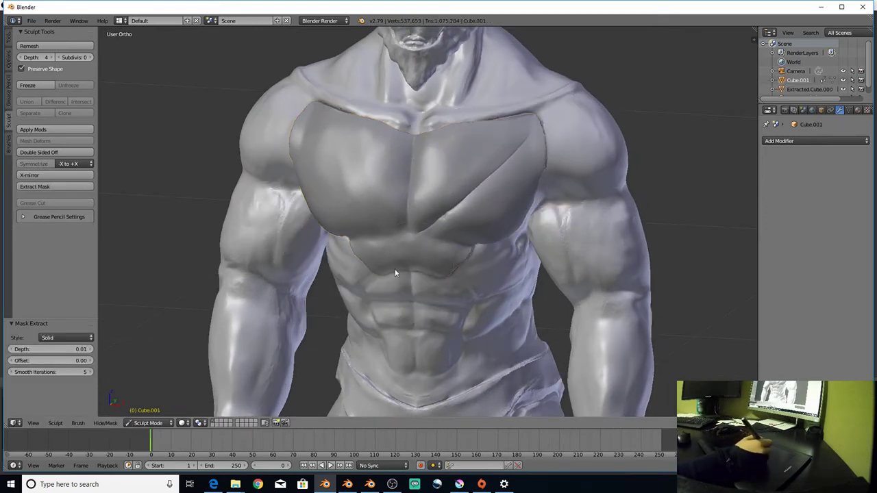
Step: Switch to Object Mode, select the extracted chest piece and put it into Sculpt Mode
click(164, 423)
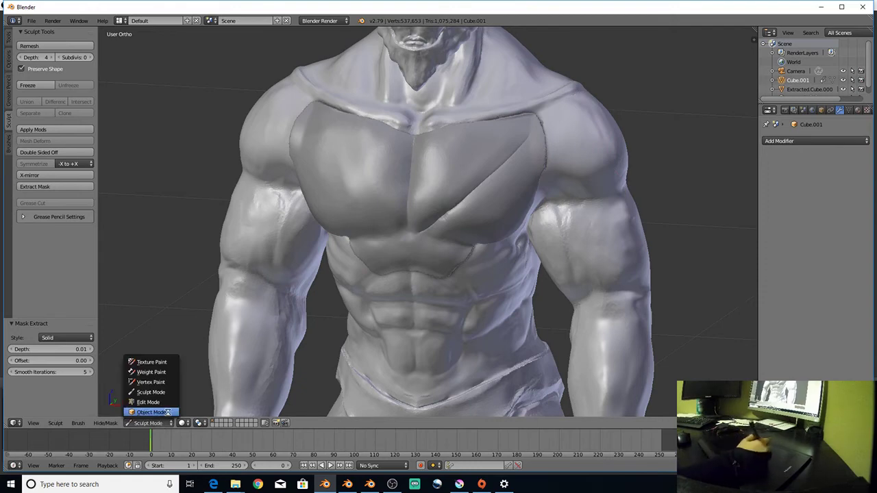
click(152, 413)
right_click(538, 197)
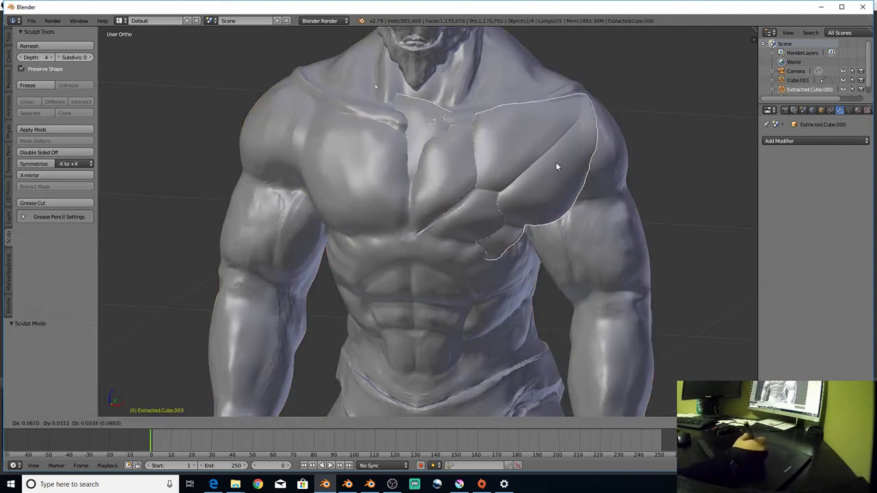
click(136, 423)
click(148, 394)
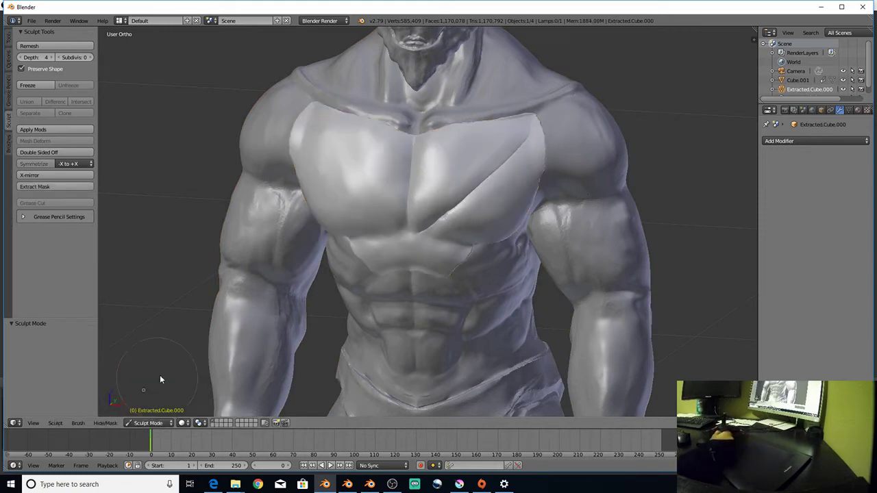
Step: Enable Dyntopo and fill the diagonal crease across the pectoral of the chest piece with the Clay Strips brush
mouse_move(479, 219)
ctrl+middle_down()
mouse_move(486, 195)
mouse_move(476, 211)
ctrl+middle_up()
shift+drag(455, 236, 459, 232)
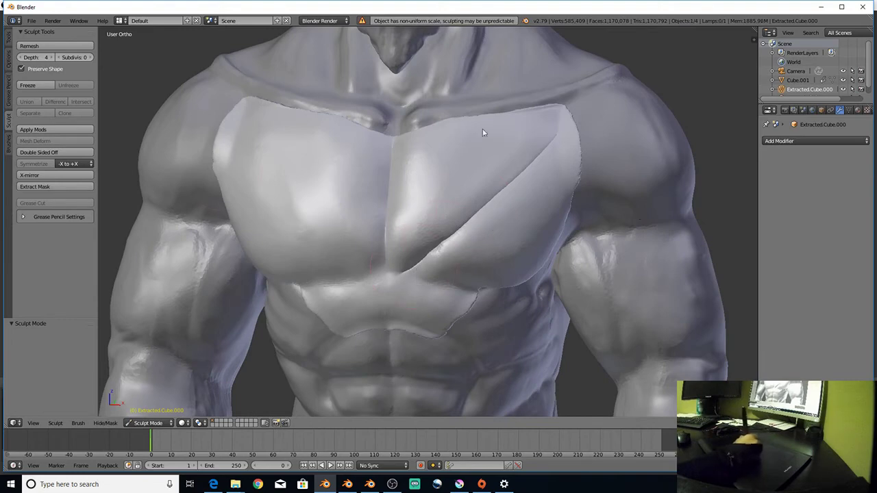
click(8, 40)
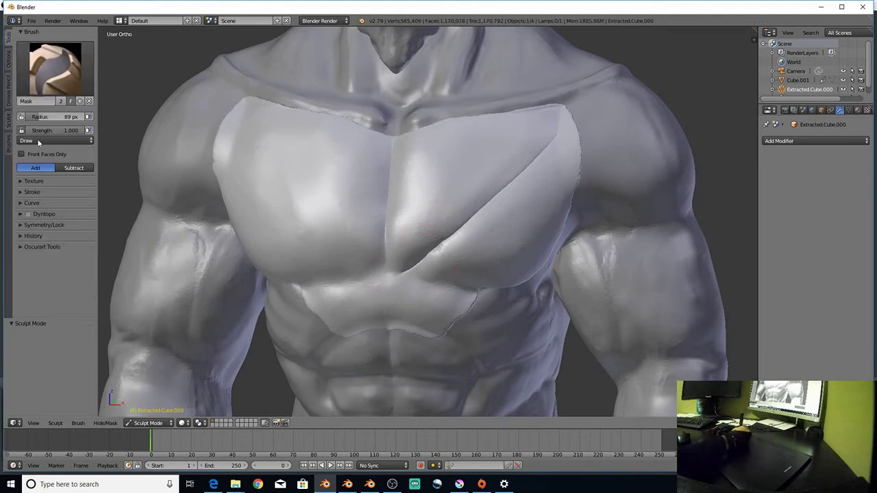
click(27, 213)
click(55, 69)
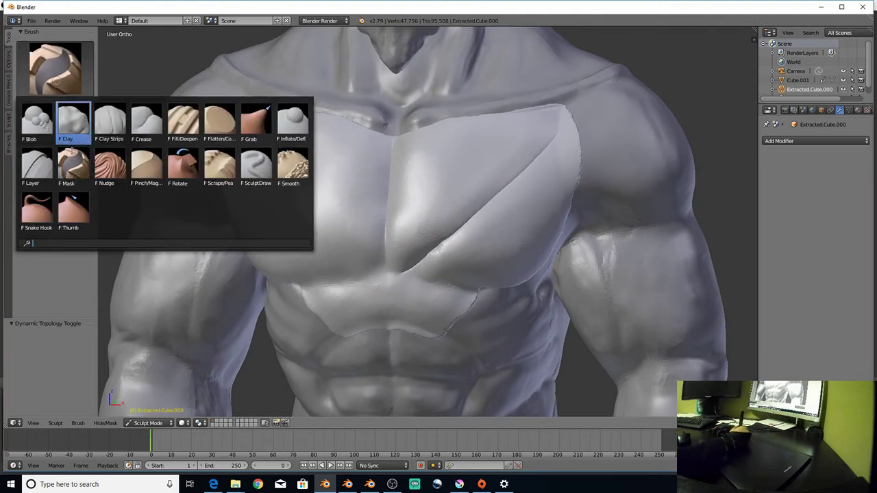
click(151, 129)
drag(486, 184, 463, 236)
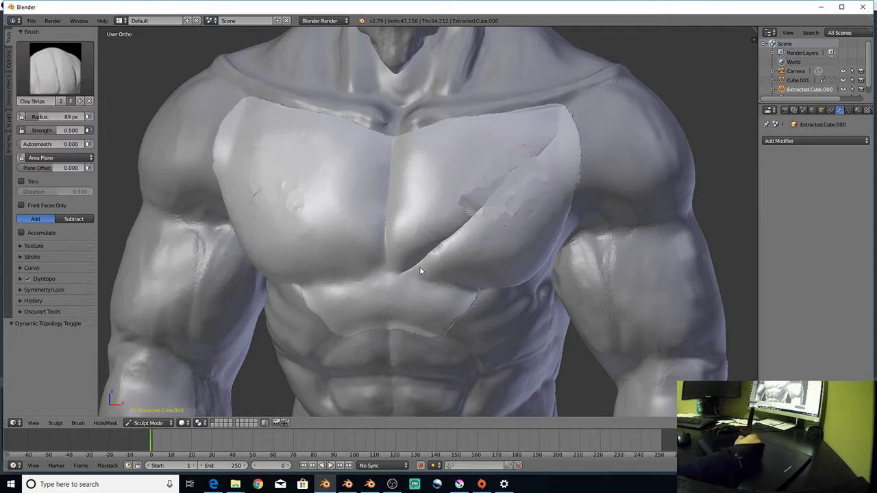
drag(421, 271, 542, 141)
Step: Symmetrize the chest piece from -X to +X using the Dyntopo settings
click(43, 290)
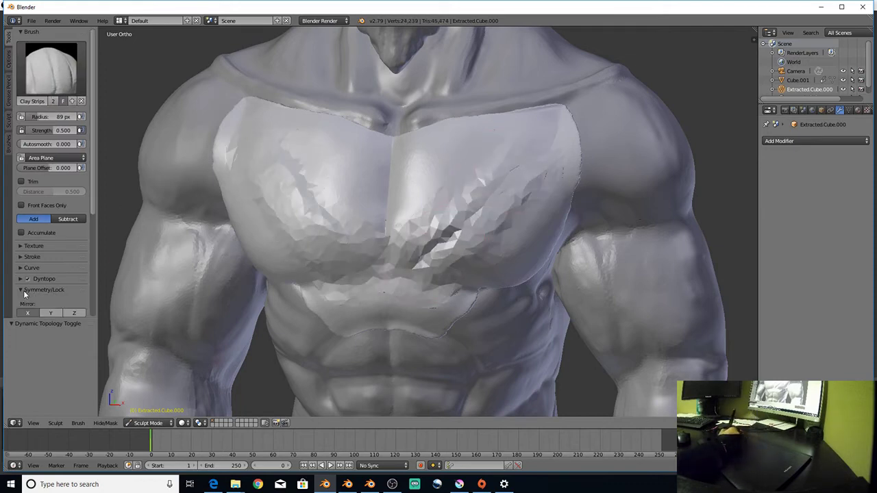
click(28, 268)
click(22, 268)
click(24, 256)
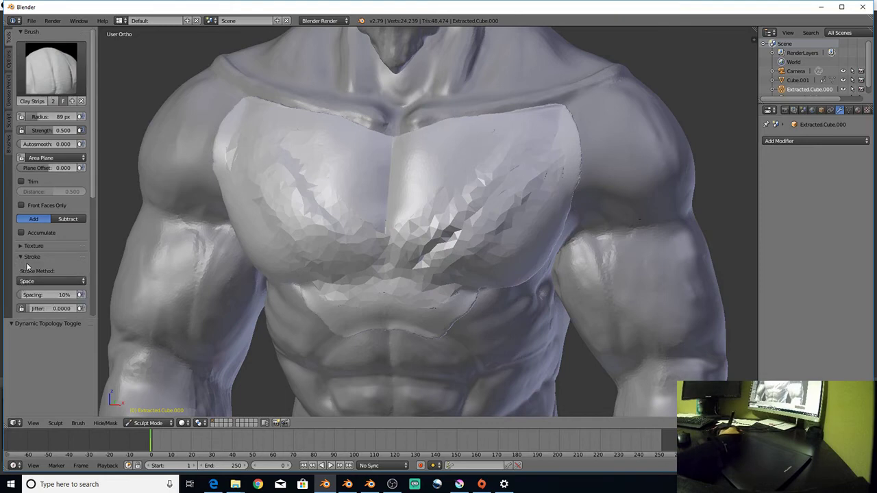
click(28, 257)
click(28, 268)
scroll(26, 267, down, 2)
click(30, 235)
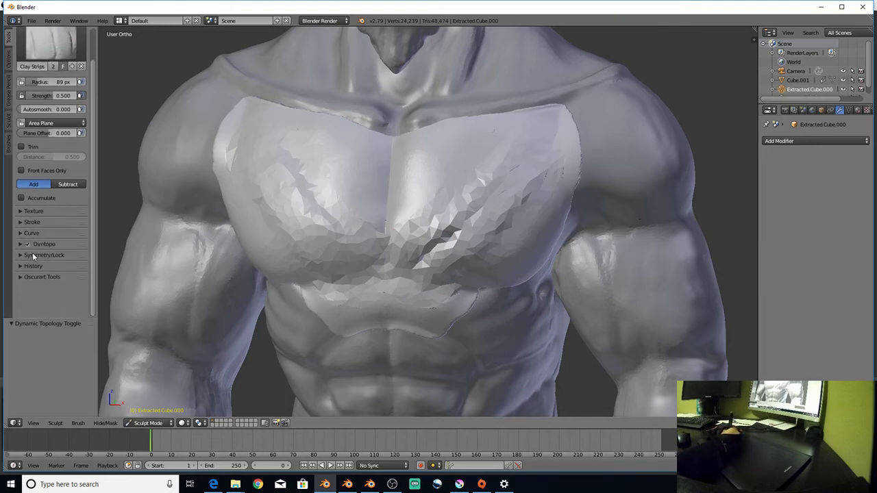
click(22, 246)
scroll(41, 254, down, 3)
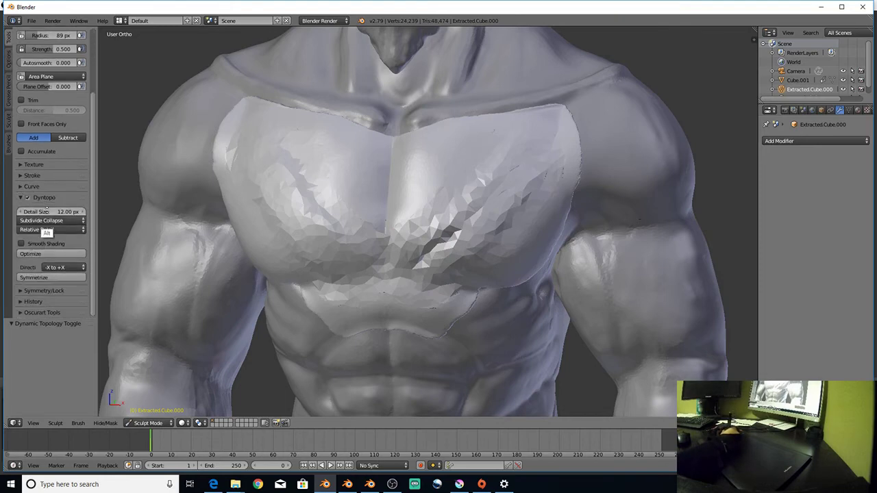
click(57, 279)
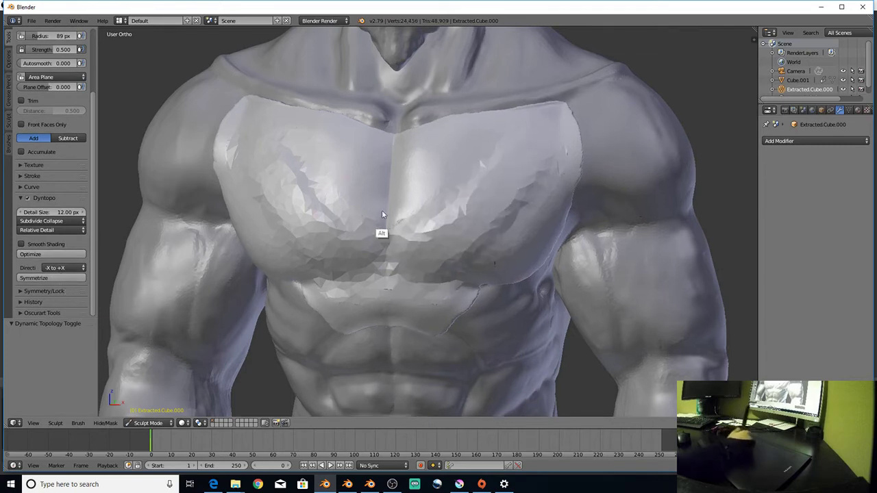
Step: Smooth the rough, faceted surface across the pectorals and centre of the chest piece
mouse_move(458, 190)
shift+mouse_down()
mouse_move(460, 205)
mouse_move(459, 173)
mouse_move(419, 260)
mouse_move(546, 182)
mouse_move(464, 206)
mouse_move(476, 173)
shift+mouse_up()
scroll(473, 206, down, 3)
mouse_move(458, 243)
alt+mouse_down()
mouse_move(467, 244)
mouse_move(432, 254)
mouse_move(437, 170)
mouse_move(414, 196)
alt+mouse_up()
scroll(464, 219, up, 2)
scroll(462, 214, up, 2)
Step: Set the Dyntopo detail size to 5 px, then build up and smooth the lower pectoral
click(65, 215)
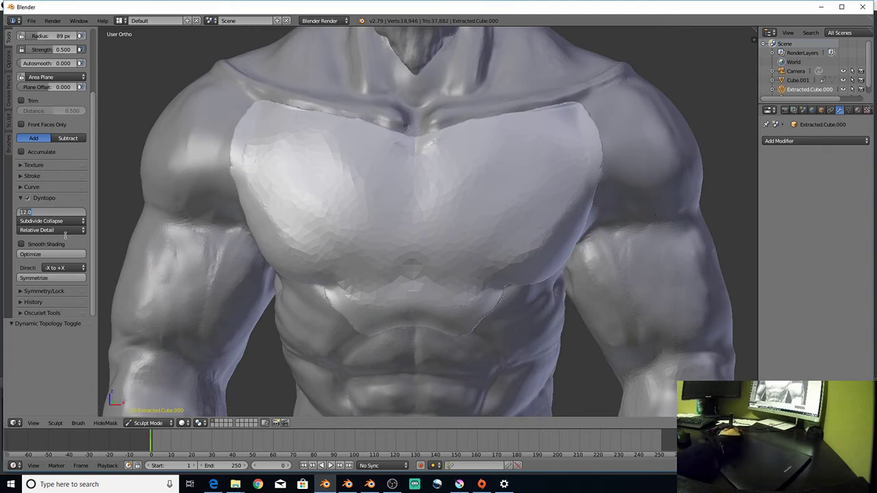
key(Return)
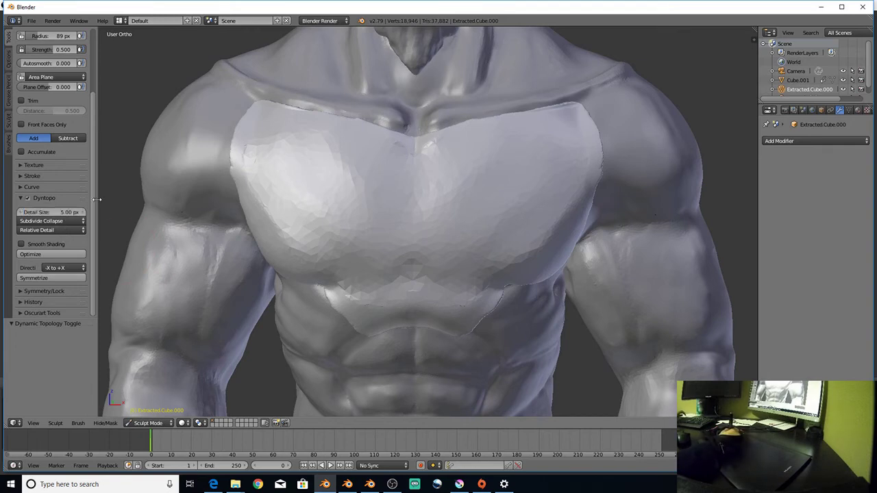
drag(524, 199, 426, 283)
mouse_move(507, 169)
shift+mouse_down()
mouse_move(469, 184)
mouse_move(424, 273)
shift+mouse_up()
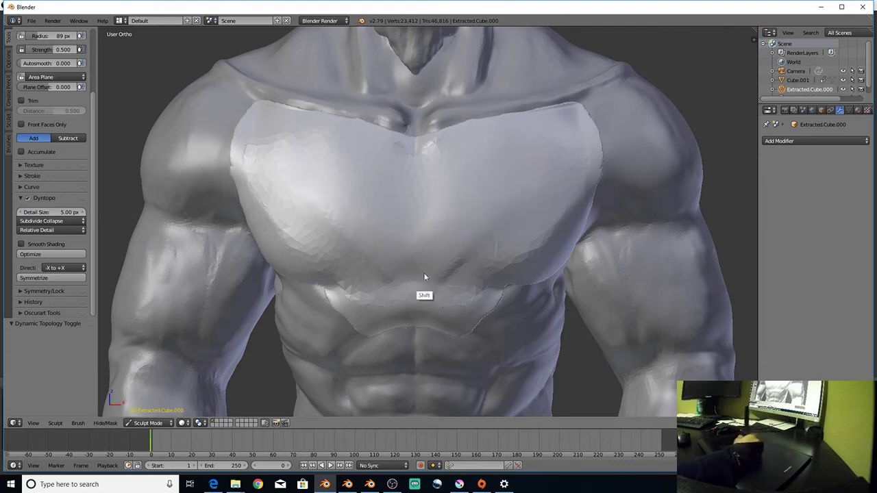
Step: Sculpt along the chest piece's upper corner and outer side rim with the Crease brush
mouse_move(424, 272)
middle_down()
mouse_move(442, 269)
mouse_move(433, 272)
middle_up()
middle_drag(460, 231, 391, 239)
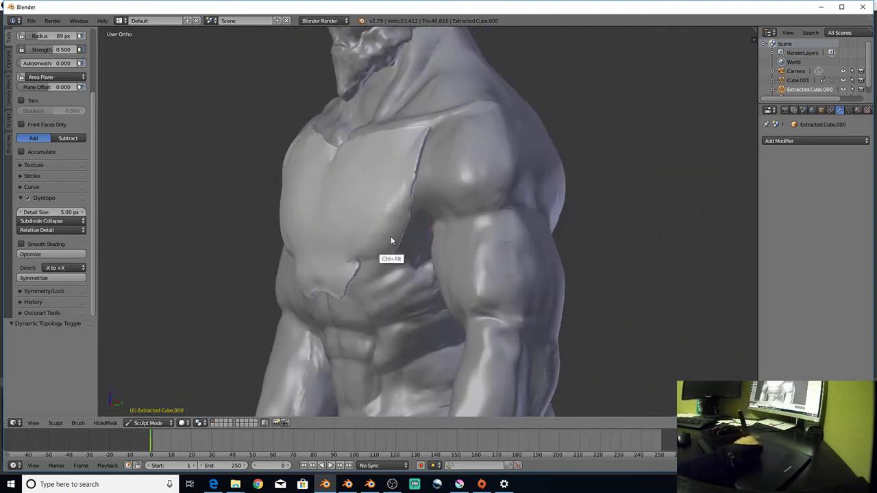
scroll(48, 103, up, 3)
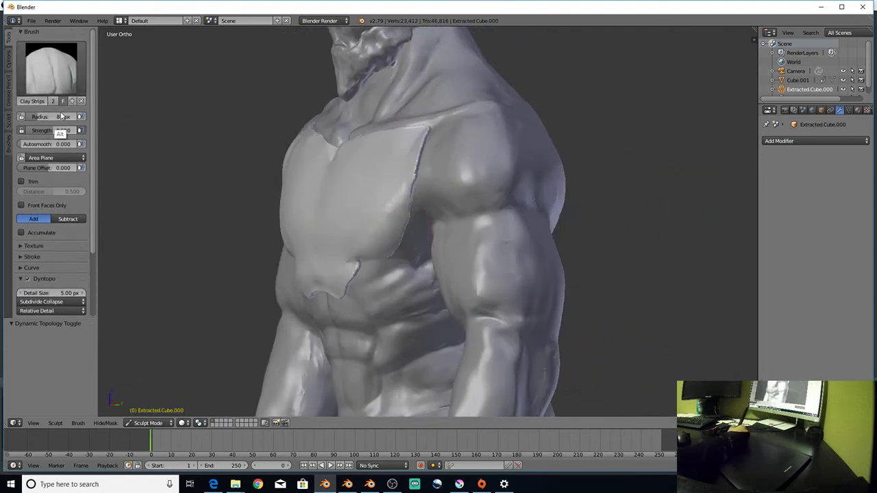
click(52, 68)
click(147, 175)
middle_drag(202, 116, 358, 154)
drag(358, 154, 355, 142)
middle_drag(354, 141, 354, 188)
drag(355, 187, 379, 121)
middle_drag(379, 121, 345, 211)
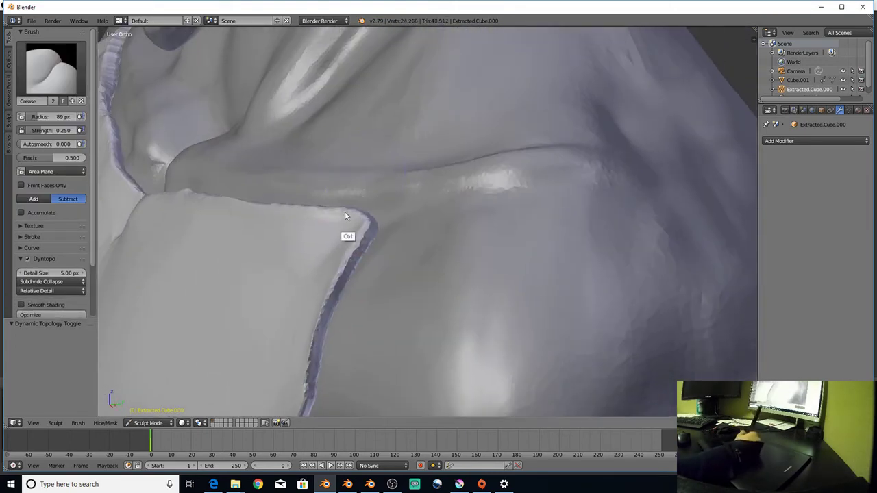
middle_drag(169, 191, 246, 159)
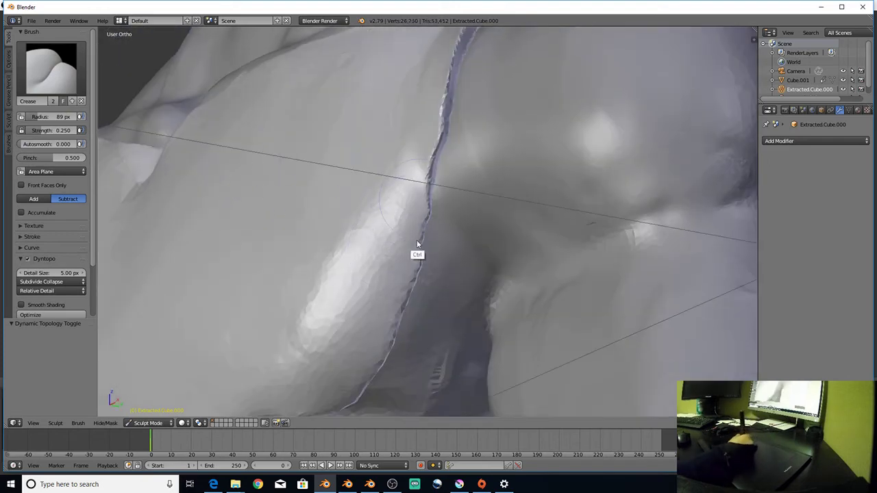
ctrl+drag(416, 243, 370, 348)
Step: Turn off Dyntopo and tighten the rim at the chest piece's upper outer corner with the Pinch/Magnify brush
scroll(40, 296, down, 3)
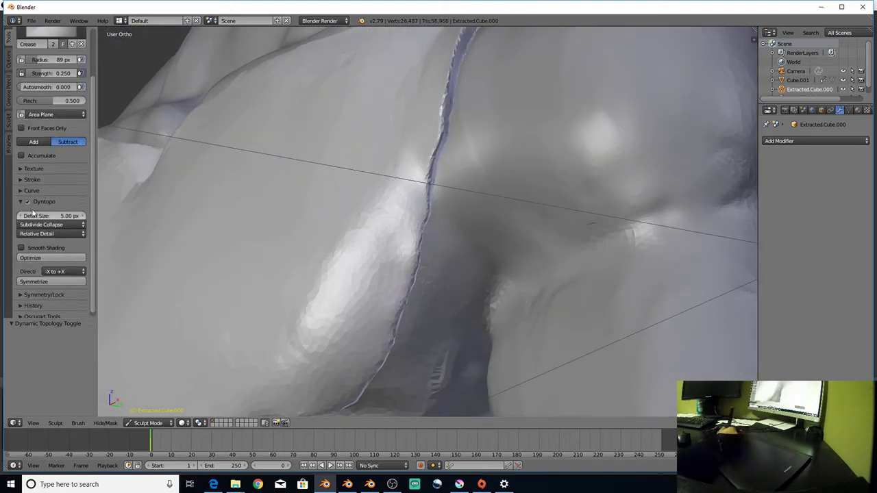
scroll(28, 203, up, 3)
click(52, 48)
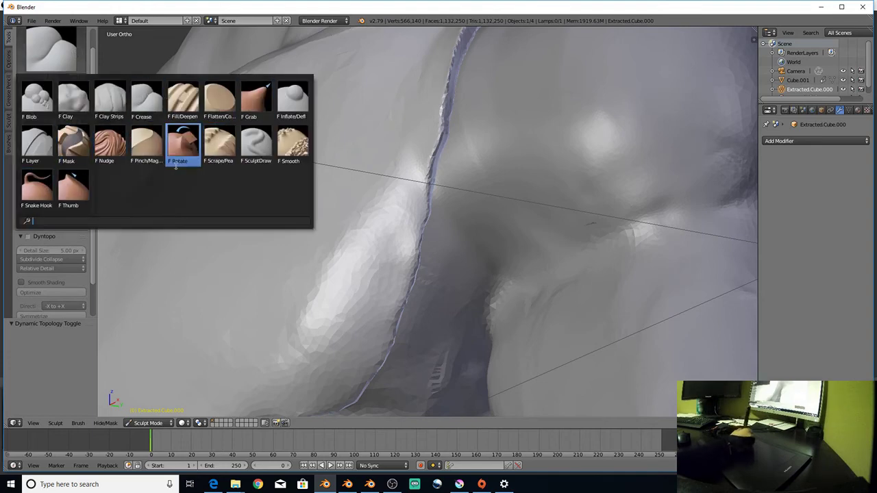
click(146, 144)
mouse_move(472, 75)
middle_down()
mouse_move(376, 224)
mouse_move(294, 260)
middle_up()
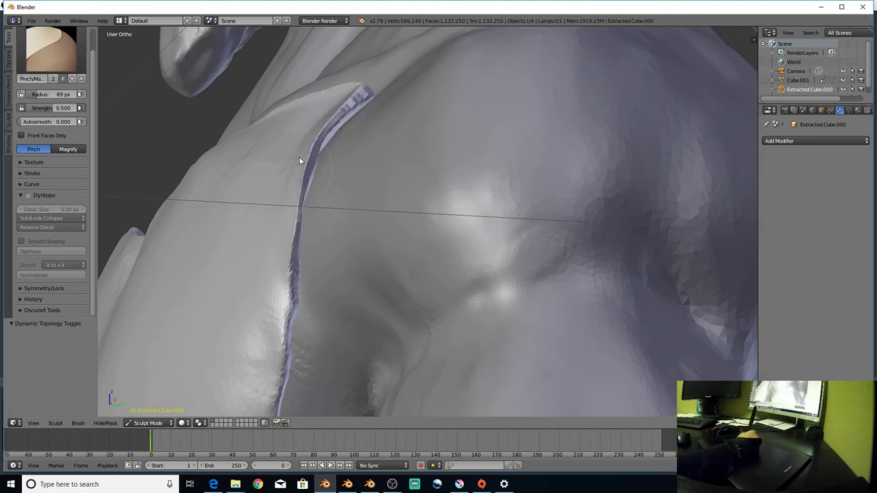
middle_drag(299, 161, 368, 145)
middle_drag(523, 153, 431, 218)
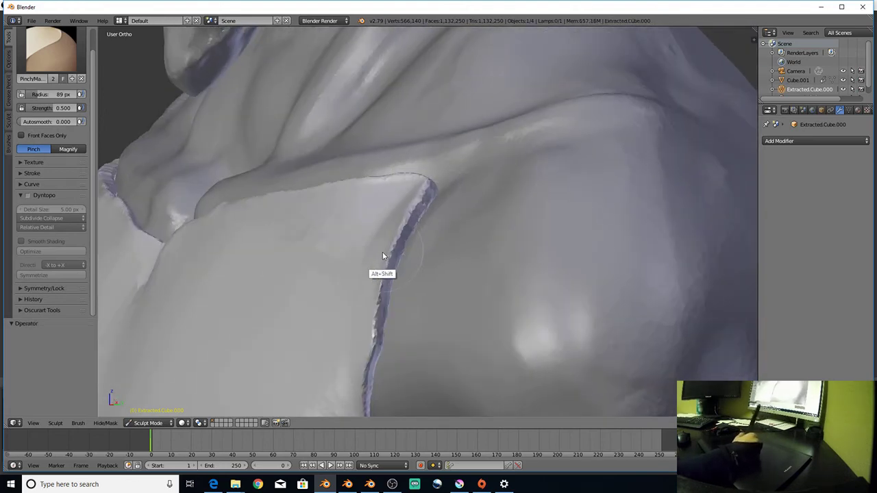
shift+middle_drag(382, 252, 394, 230)
ctrl+middle_drag(394, 230, 425, 140)
drag(445, 111, 356, 268)
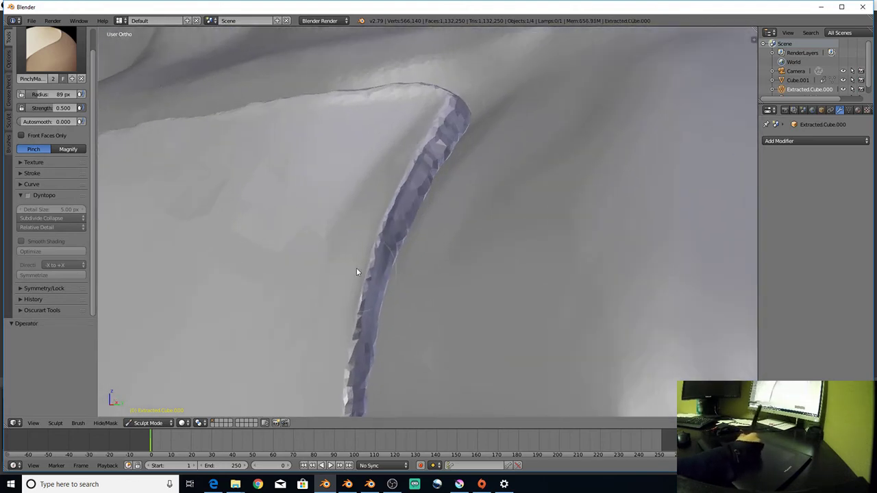
Step: Continue pinching the outer side rim of the chest piece down towards the armpit
middle_drag(356, 268, 368, 253)
middle_drag(349, 366, 402, 214)
drag(402, 214, 396, 199)
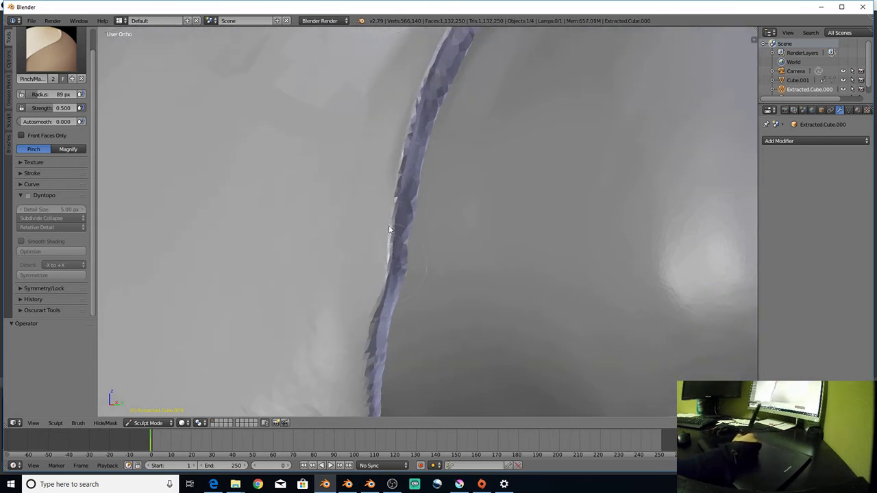
middle_drag(396, 199, 386, 222)
drag(385, 221, 375, 262)
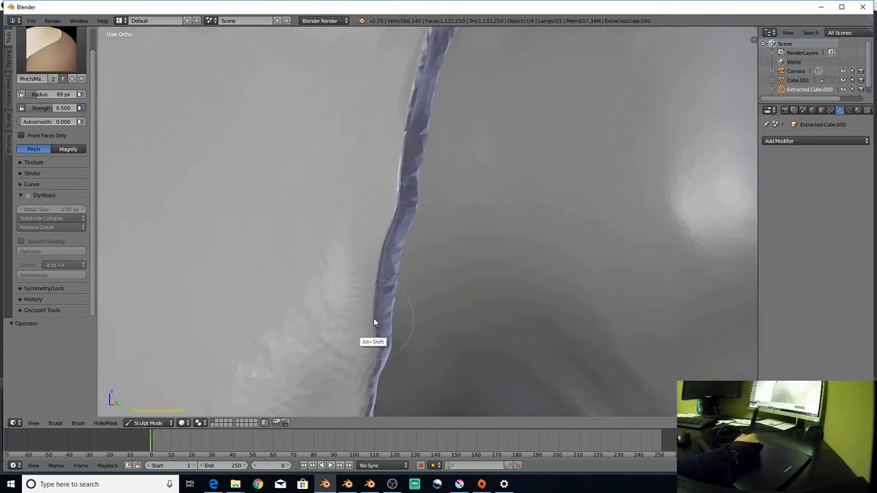
middle_drag(373, 322, 390, 286)
drag(390, 286, 373, 381)
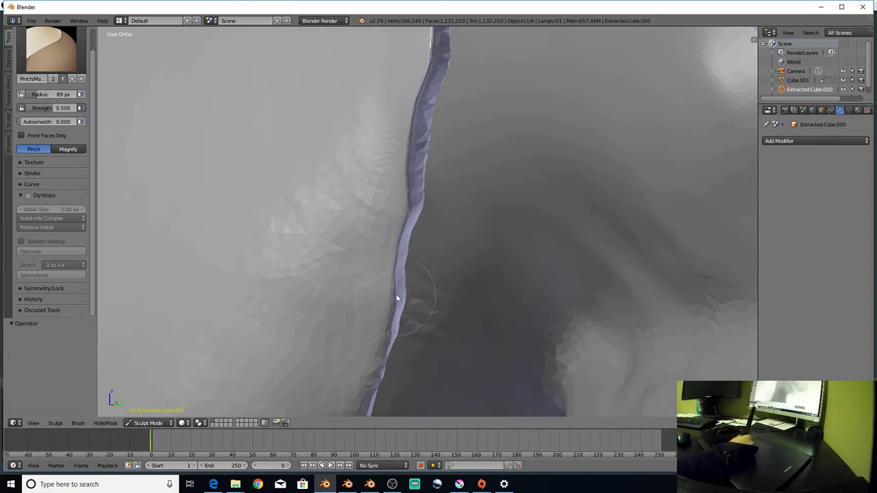
mouse_move(420, 208)
alt+mouse_down()
mouse_move(354, 283)
mouse_move(403, 232)
mouse_move(368, 217)
mouse_move(448, 185)
alt+mouse_up()
mouse_move(390, 273)
mouse_down()
mouse_move(364, 328)
mouse_move(366, 297)
mouse_move(420, 285)
mouse_move(418, 302)
mouse_up()
alt+shift+drag(418, 302, 420, 324)
scroll(420, 325, up, 1)
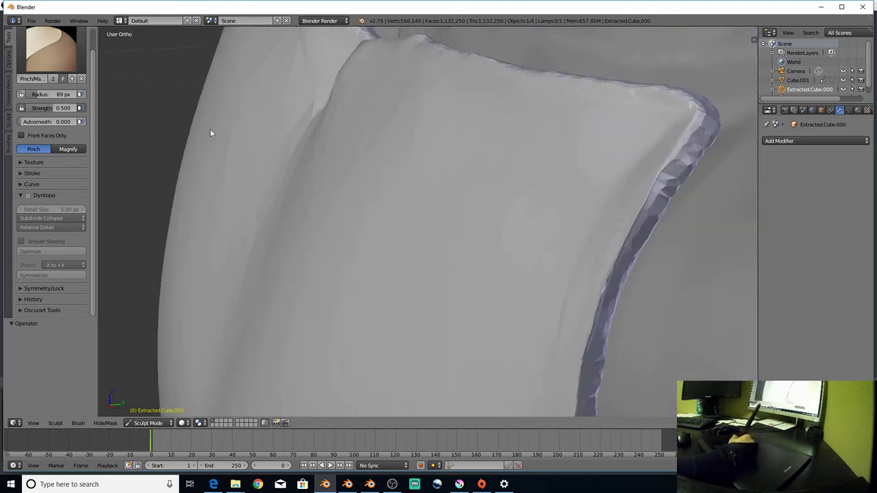
Step: Stroke the Crease brush along the front edge of the side rim, from the upper outer corner downwards
click(69, 65)
click(144, 96)
alt+shift+drag(479, 170, 377, 167)
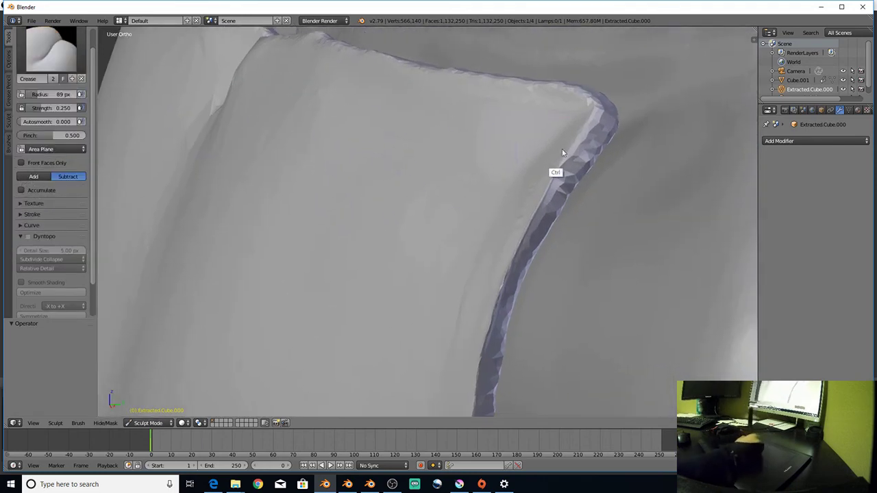
ctrl+drag(584, 138, 524, 254)
Step: Pinch the creased front edge below the upper outer corner with the Pinch/Magnify brush
click(70, 64)
click(146, 144)
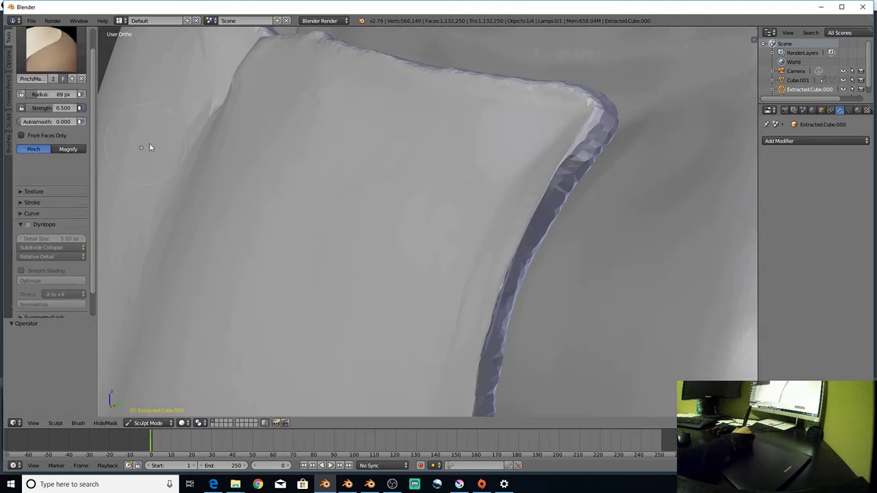
mouse_move(595, 130)
mouse_down()
mouse_move(499, 272)
mouse_move(469, 272)
mouse_up()
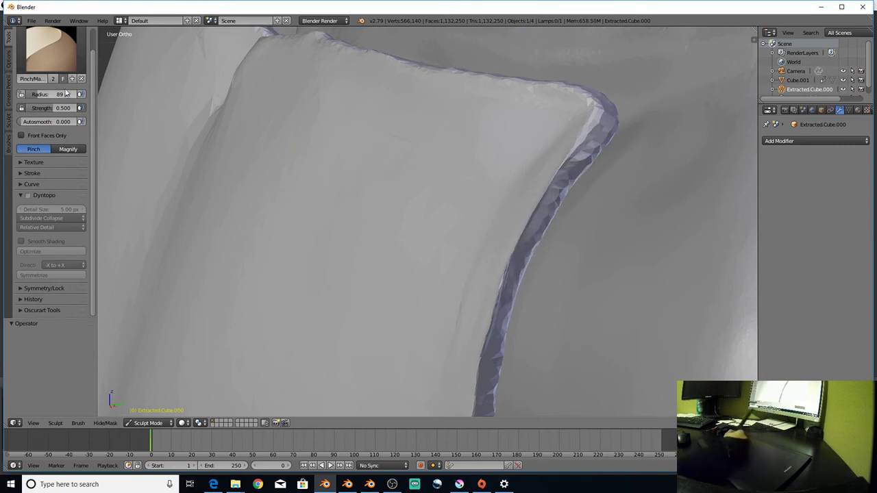
click(69, 63)
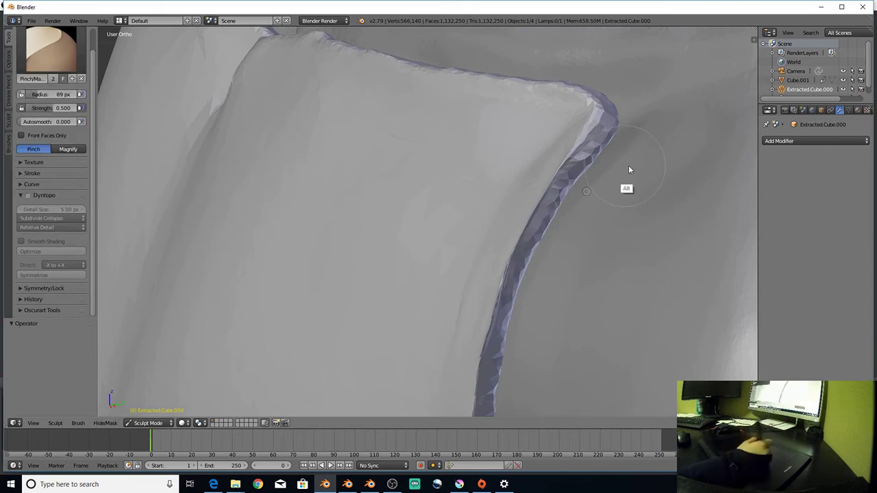
mouse_move(628, 166)
ctrl+alt+mouse_down()
mouse_move(611, 180)
mouse_move(607, 212)
ctrl+alt+mouse_up()
mouse_move(596, 233)
alt+mouse_down()
mouse_move(680, 262)
mouse_move(679, 237)
alt+mouse_up()
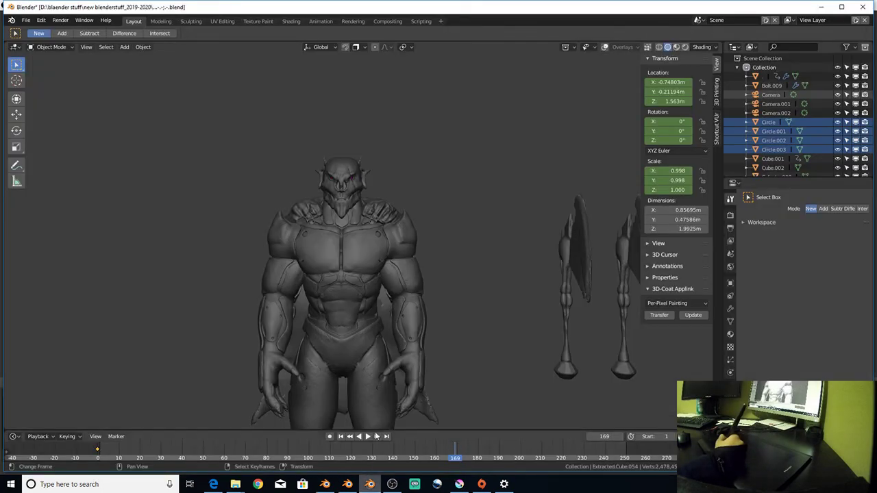
Step: Examine the chest, shoulder and arm armour on the finished character in the other Blender file
middle_drag(411, 405, 539, 162)
middle_drag(490, 211, 470, 195)
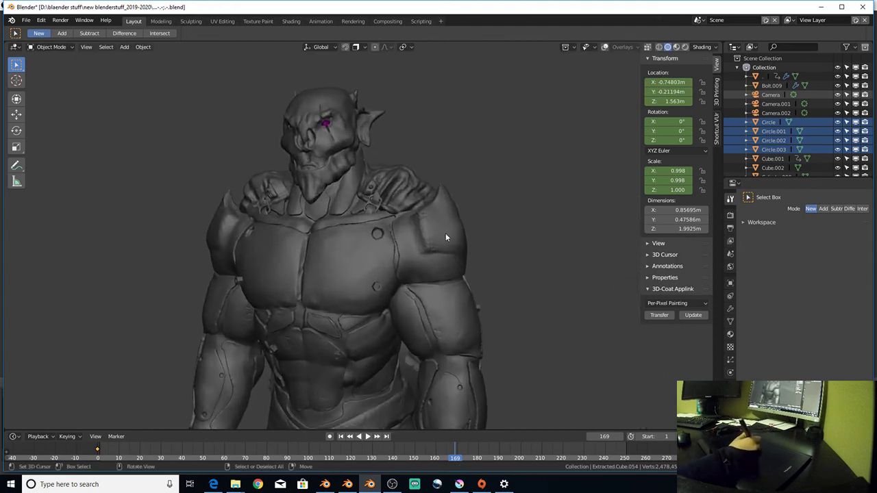
middle_drag(445, 237, 470, 384)
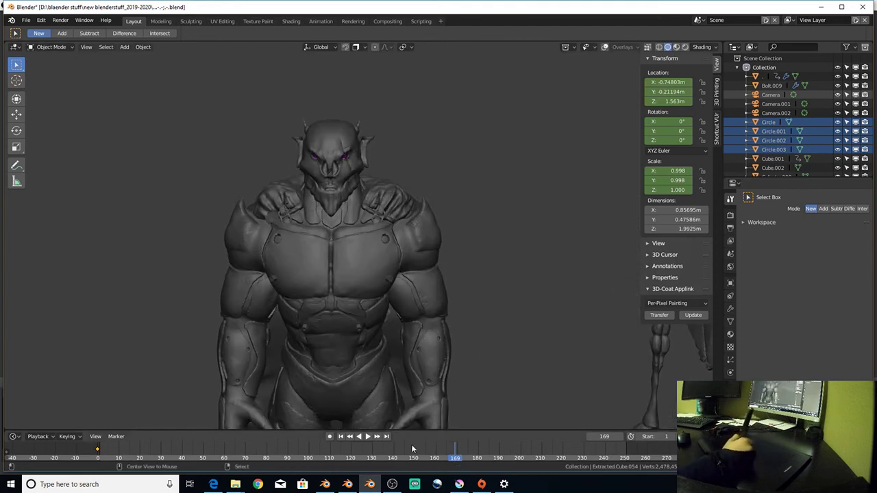